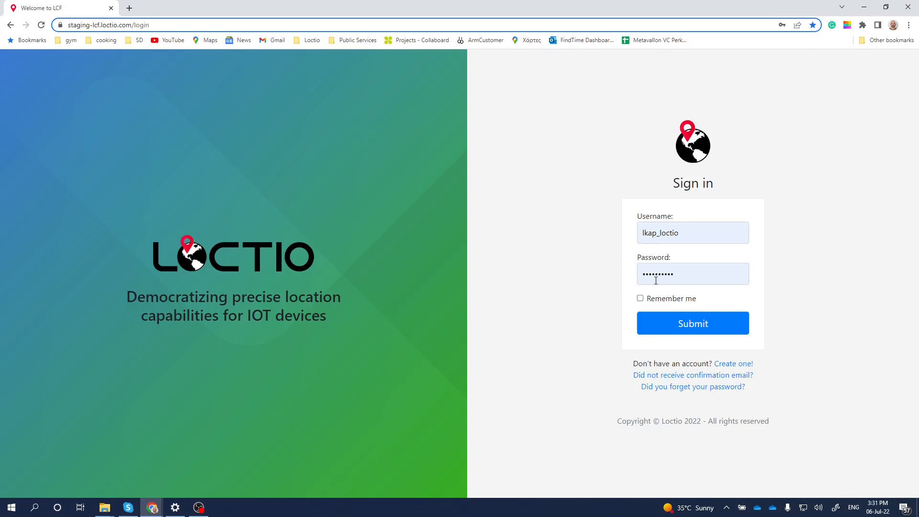
# - Sign in with the prefilled account credentials and show the documents available for download
pyautogui.click(687, 320)
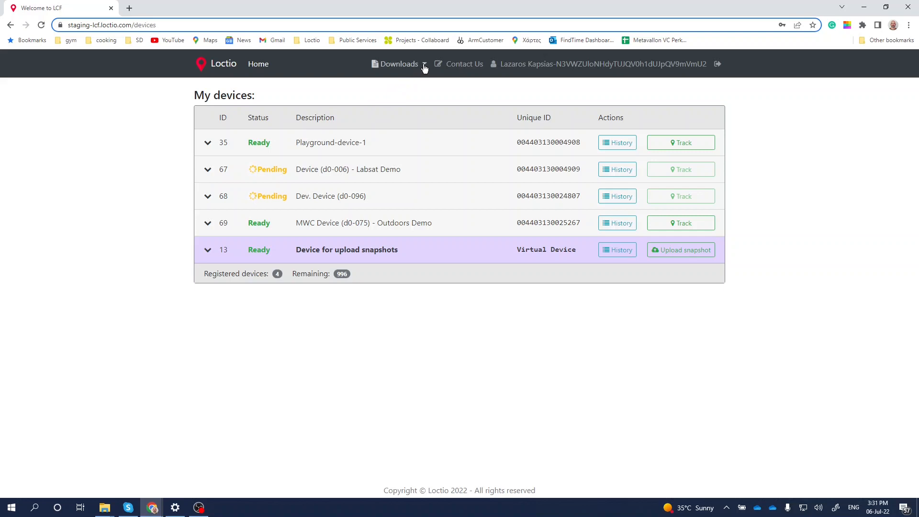
pyautogui.click(424, 68)
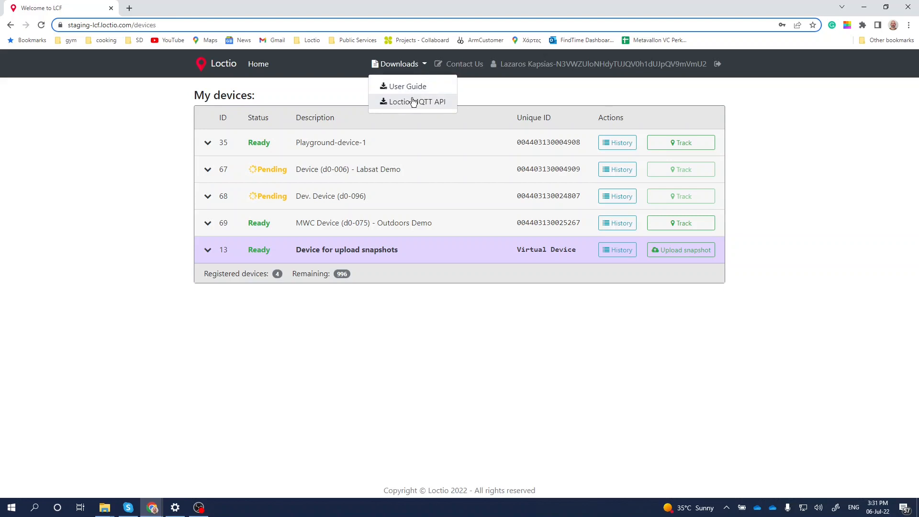
# - View the contact form and its screenshot file picker without attaching anything, and return to the devices list
pyautogui.click(448, 68)
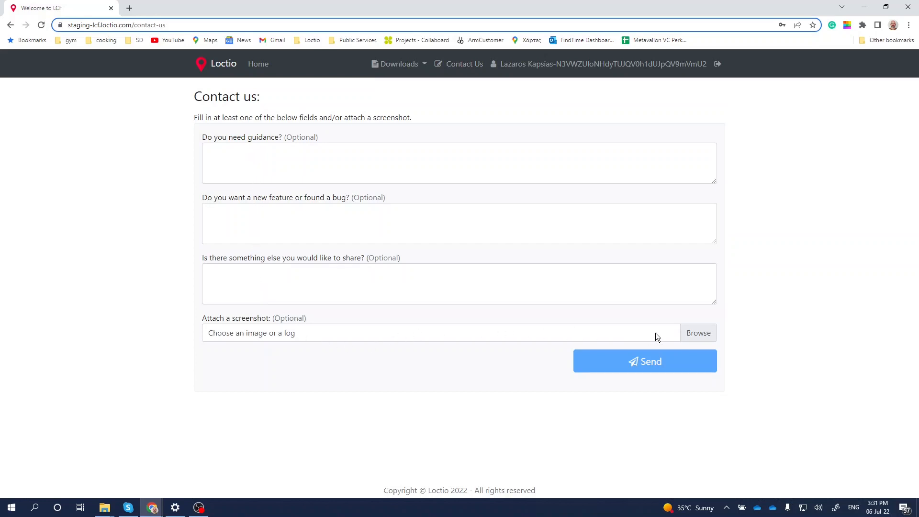
pyautogui.click(686, 334)
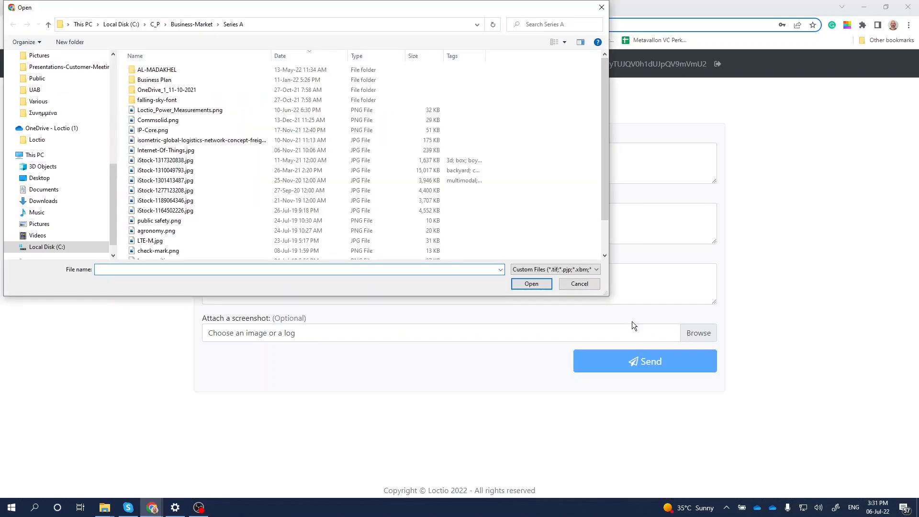
pyautogui.click(578, 284)
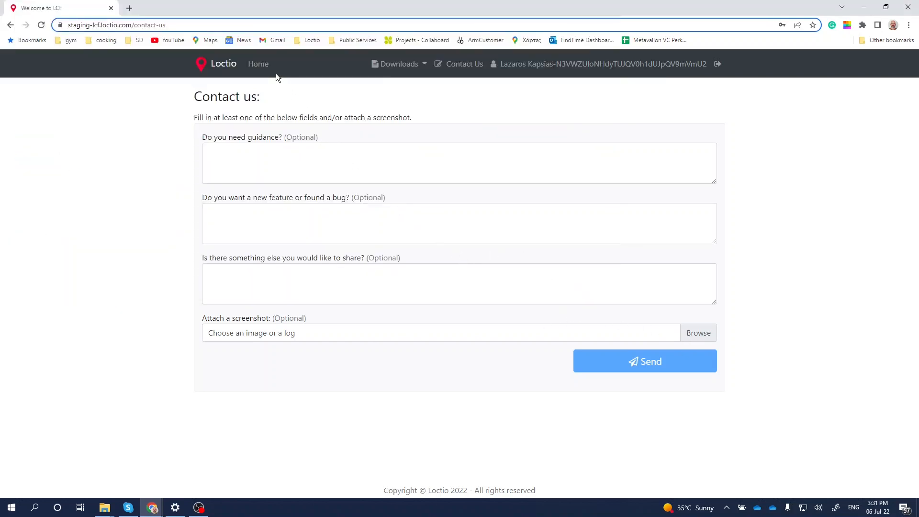
pyautogui.click(263, 68)
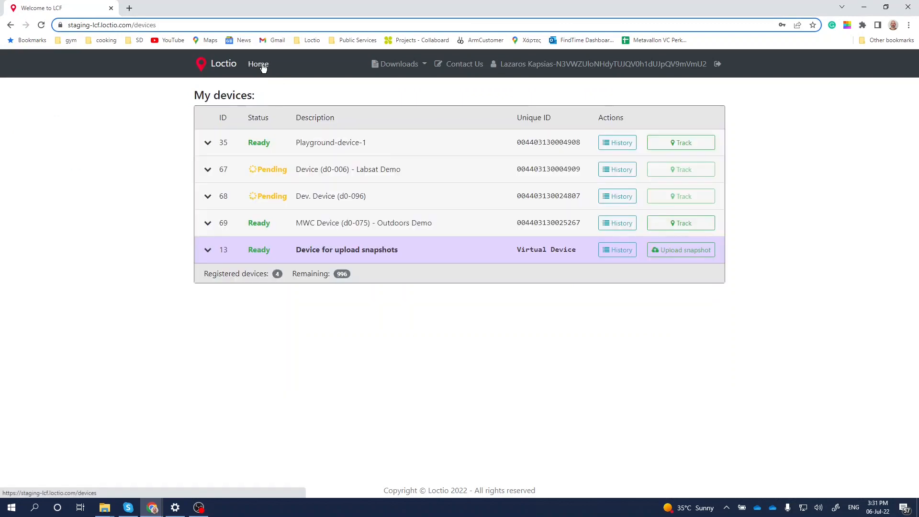
# - Expand the configuration details of devices 35, 67, 68 and 13, and highlight the registered and remaining device labels
pyautogui.click(207, 144)
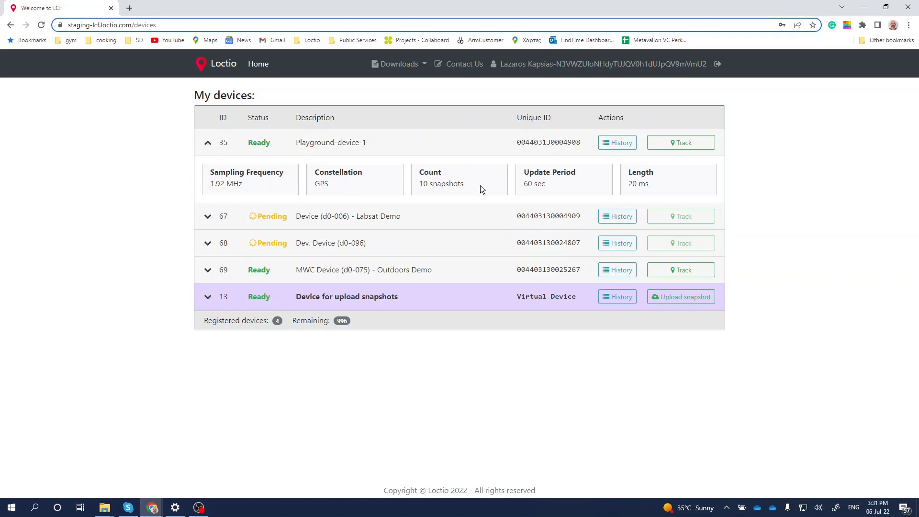
pyautogui.click(207, 217)
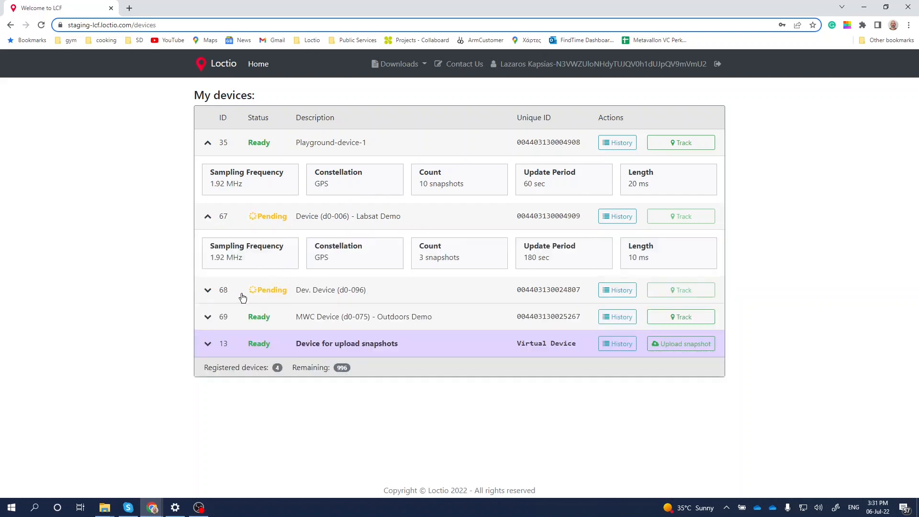
pyautogui.click(207, 290)
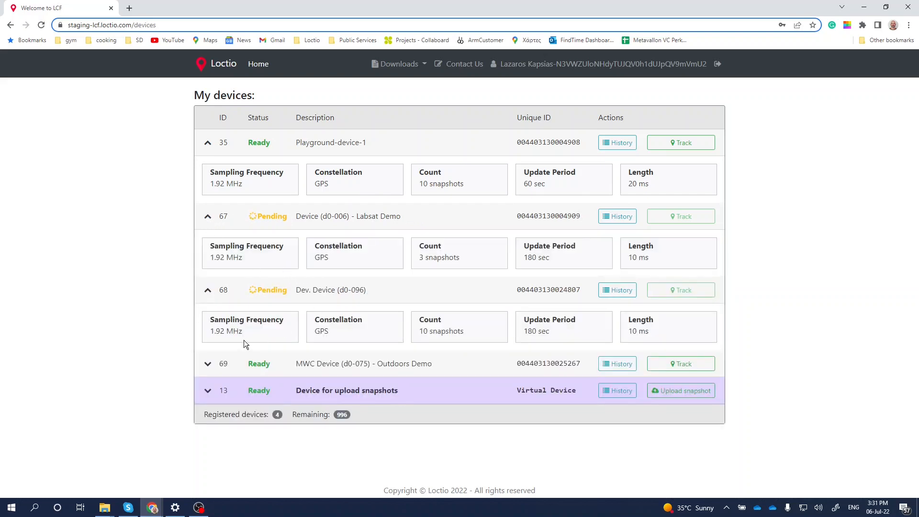
pyautogui.click(208, 390)
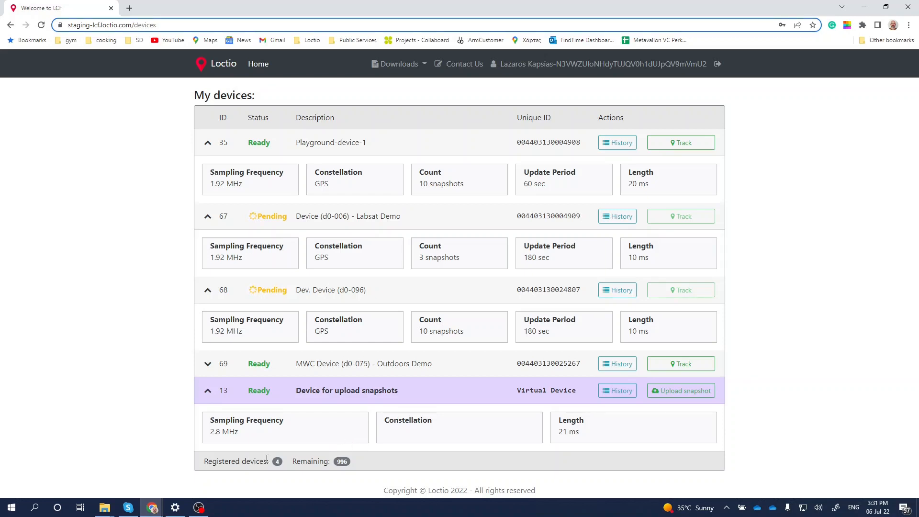
pyautogui.moveTo(269, 461); pyautogui.dragTo(204, 460)
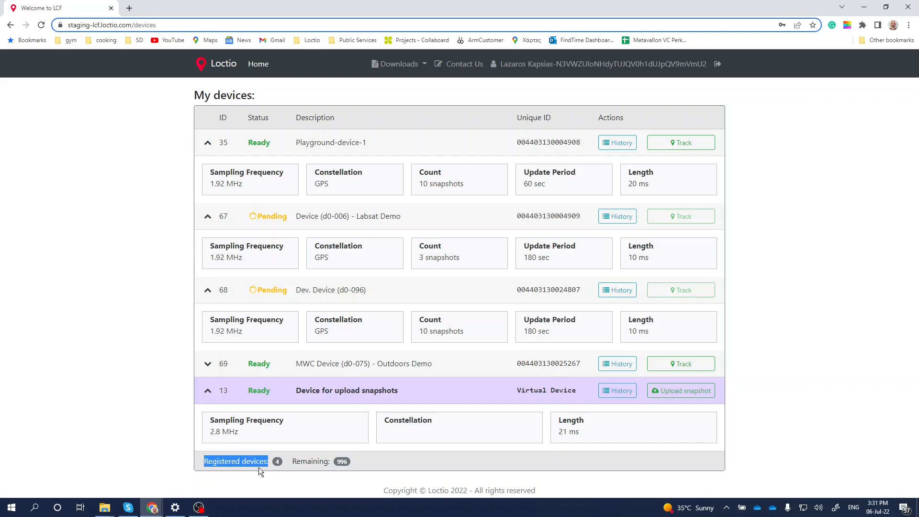
pyautogui.moveTo(330, 462); pyautogui.dragTo(293, 462)
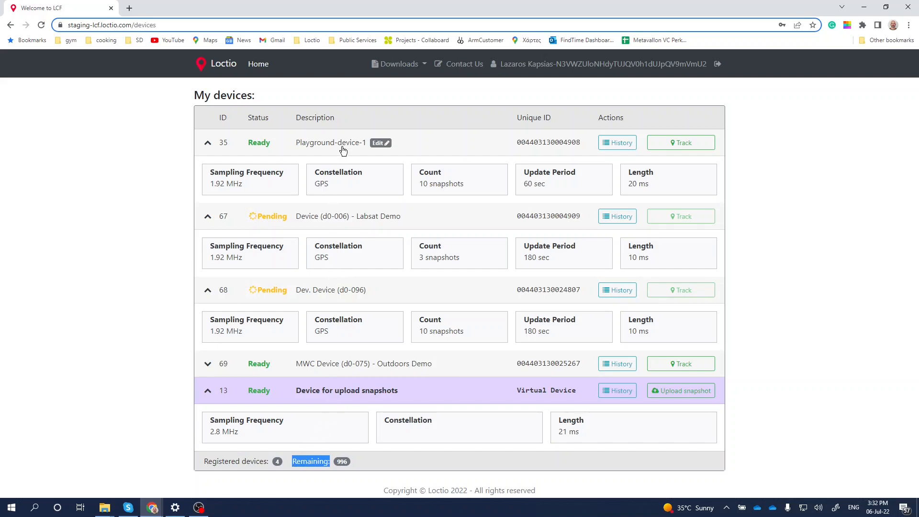
# - Change the description of device 35 to Playground-device-2 and save it
pyautogui.click(378, 141)
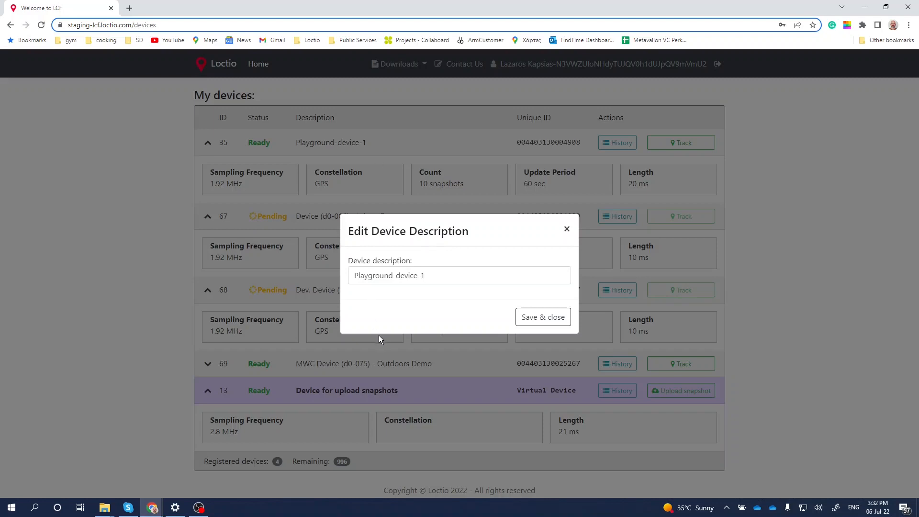
pyautogui.click(433, 278)
pyautogui.press('BackSpace')
pyautogui.write('2')
pyautogui.click(536, 323)
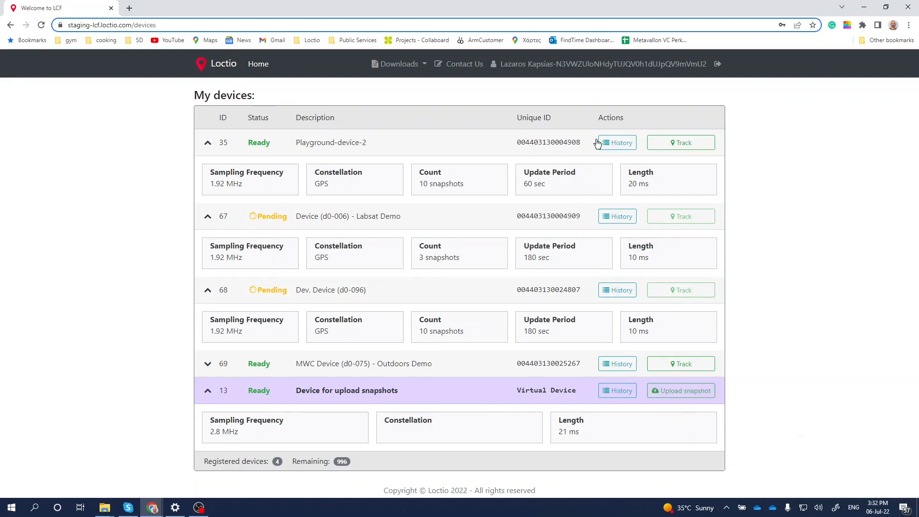
# - Collapse all expanded device details and highlight the unique ID of Playground-device-2
pyautogui.click(207, 217)
pyautogui.click(208, 243)
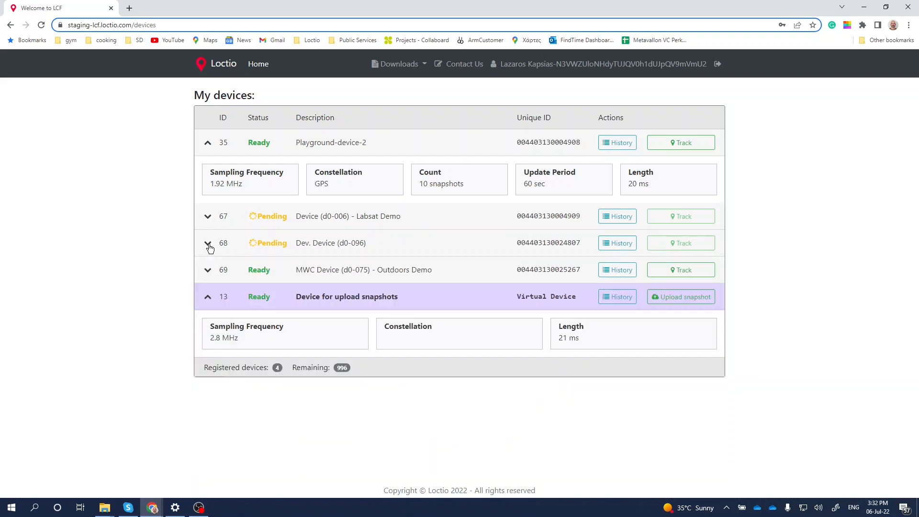
pyautogui.click(209, 296)
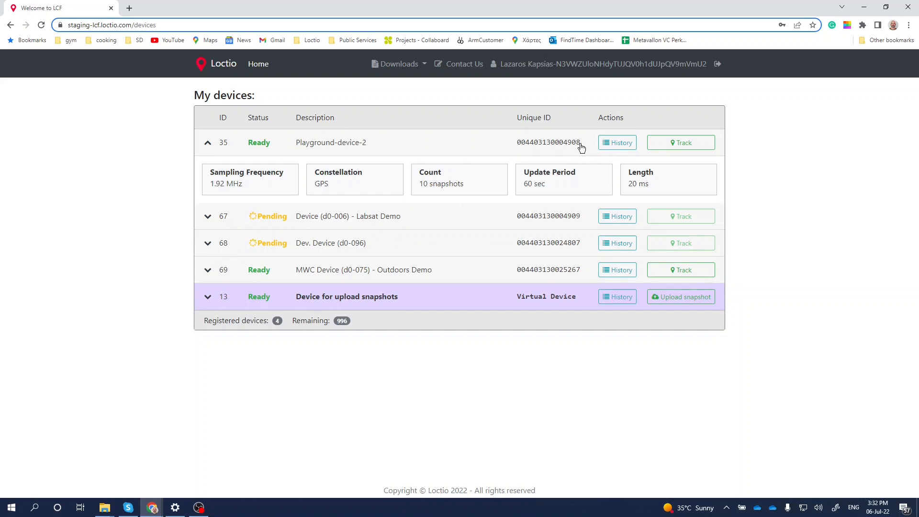
pyautogui.moveTo(581, 146); pyautogui.dragTo(517, 147)
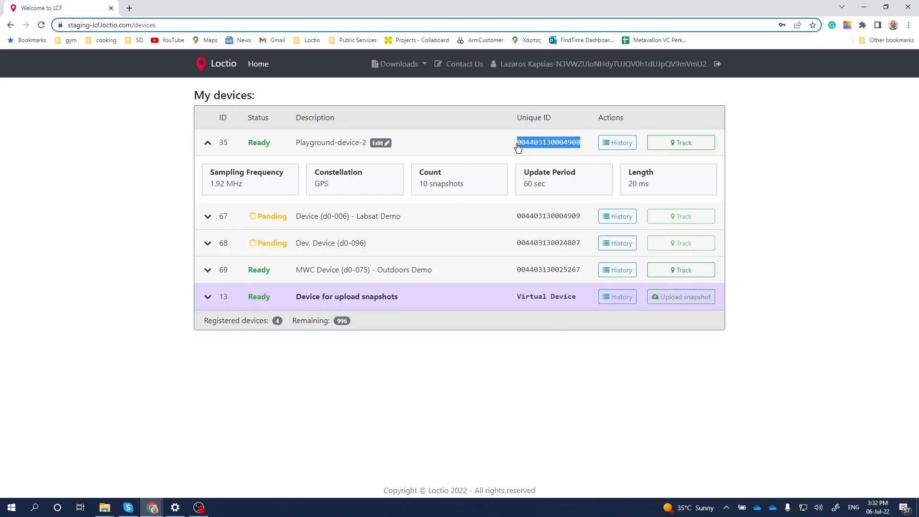
pyautogui.click(517, 145)
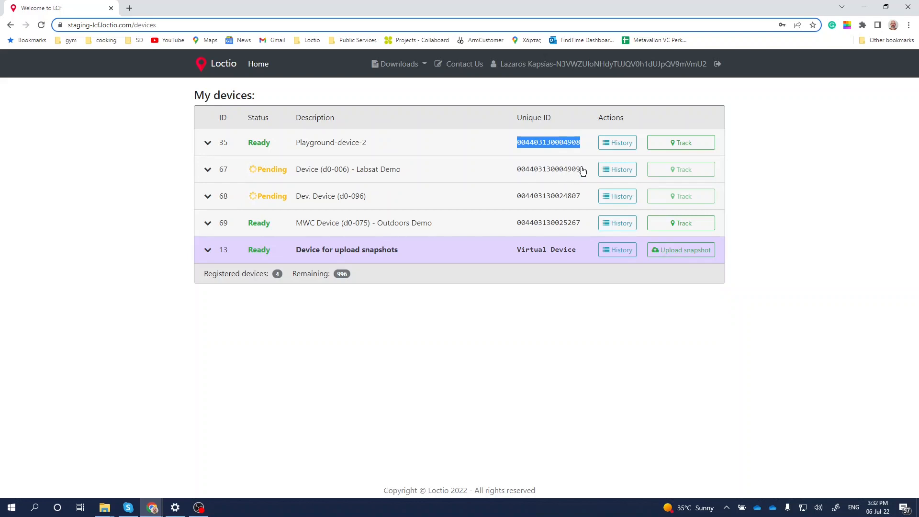
# - View the tracking request history of Playground-device-2 and return to the devices list
pyautogui.click(613, 146)
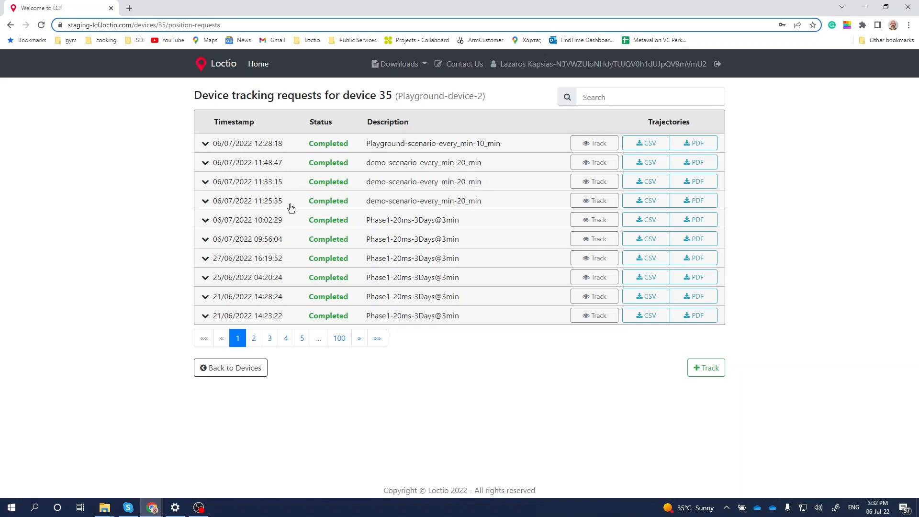
pyautogui.click(252, 369)
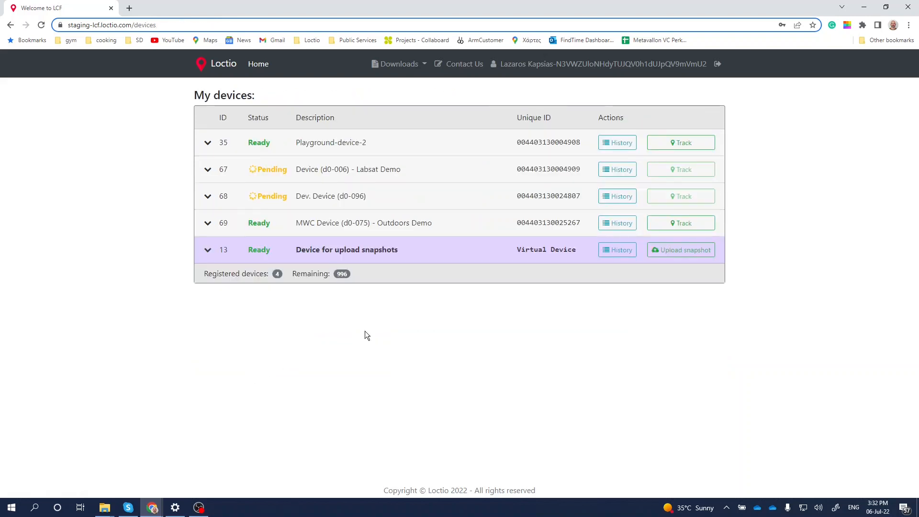
# - Start a new tracking request for Playground-device-2 and highlight its configuration request and applied timestamps
pyautogui.click(672, 147)
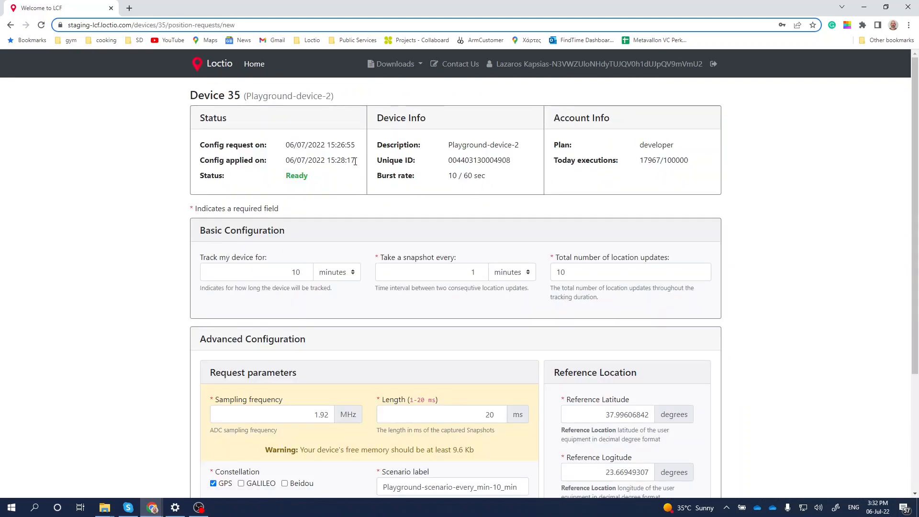
pyautogui.moveTo(355, 161); pyautogui.dragTo(285, 146)
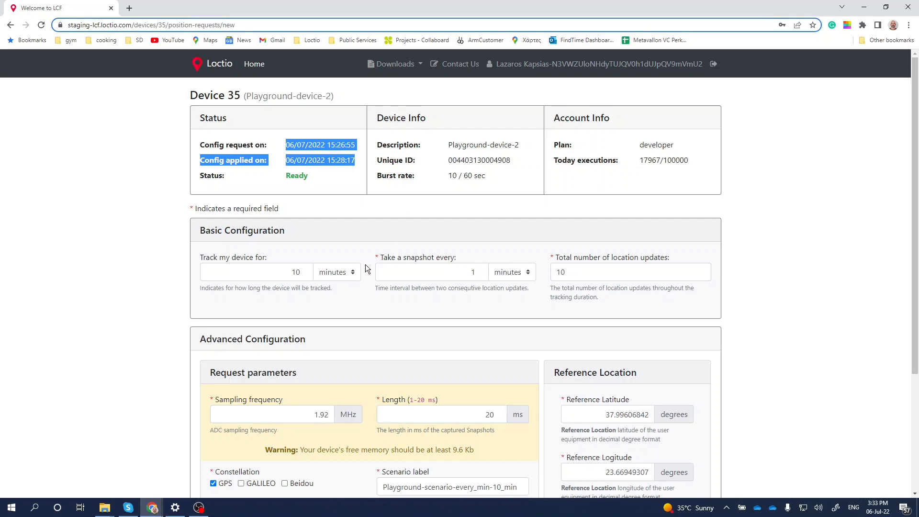
# - Try other units and an 11-minute value for the tracking duration, and restore it to 10 minutes
pyautogui.click(331, 275)
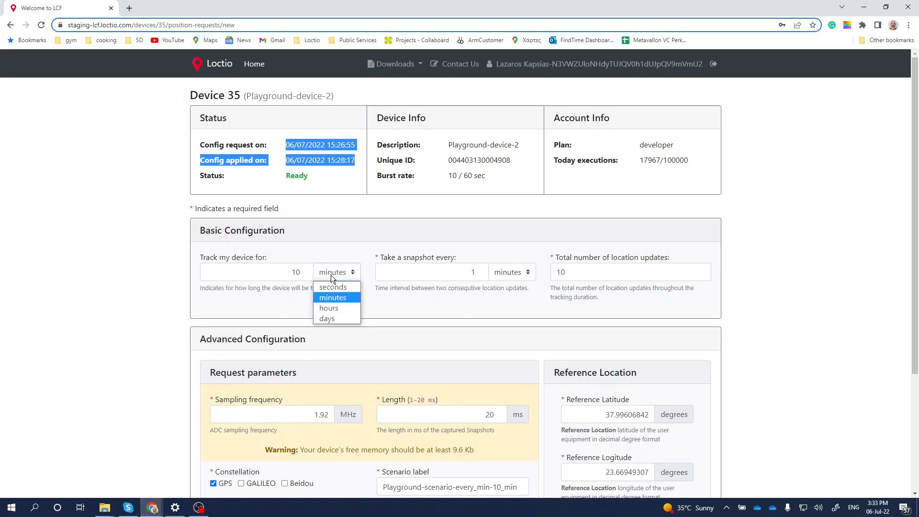
pyautogui.click(329, 319)
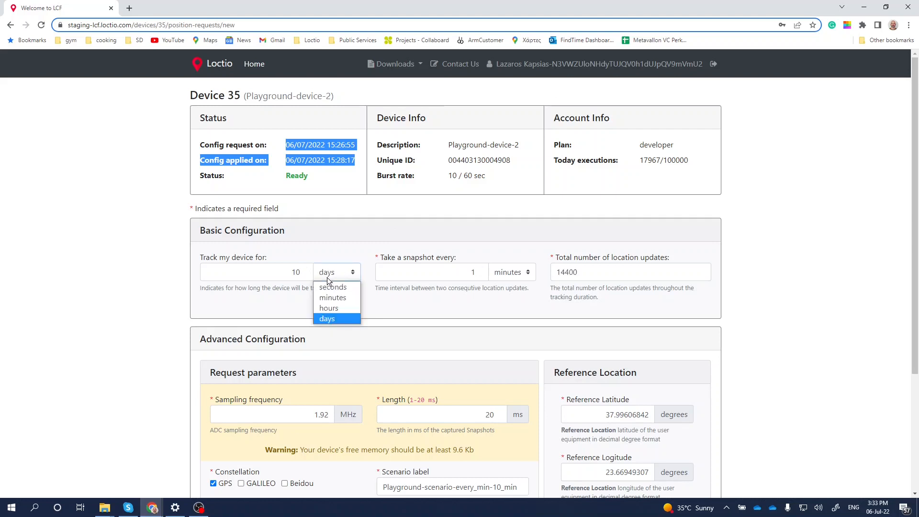
pyautogui.click(329, 297)
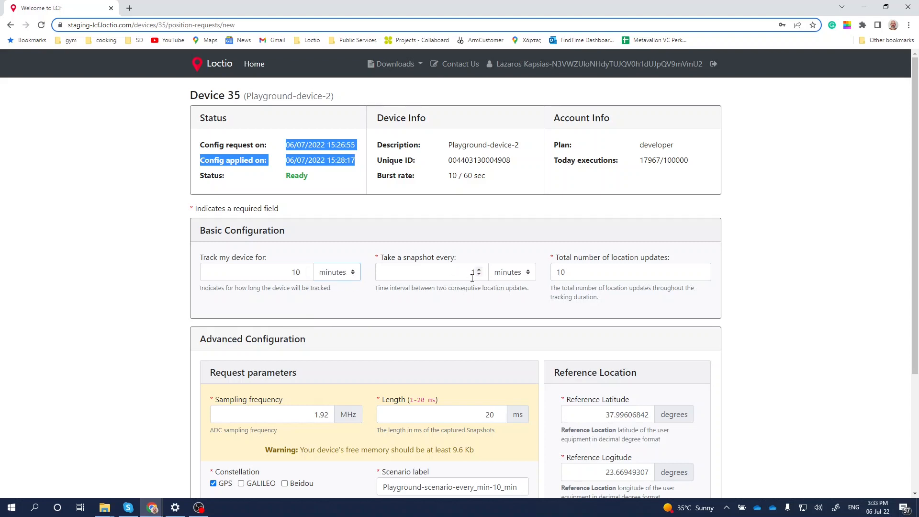
pyautogui.click(353, 271)
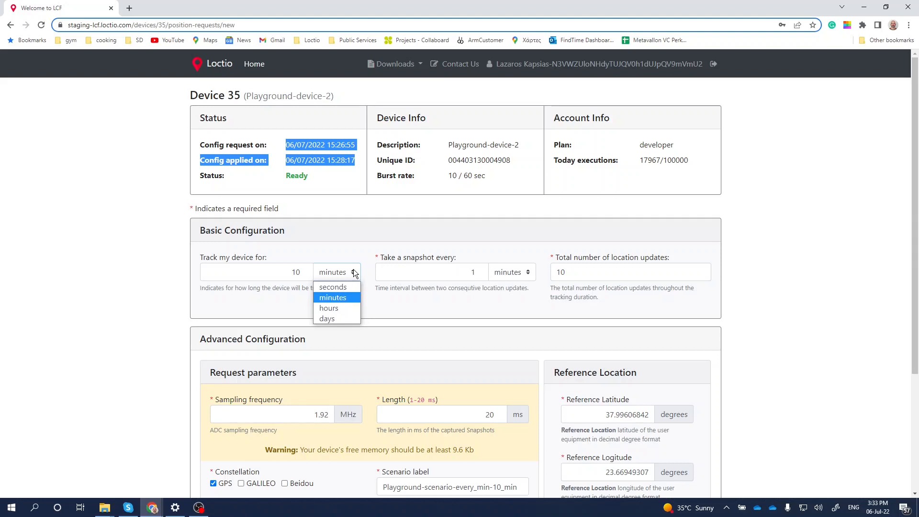
pyautogui.click(304, 270)
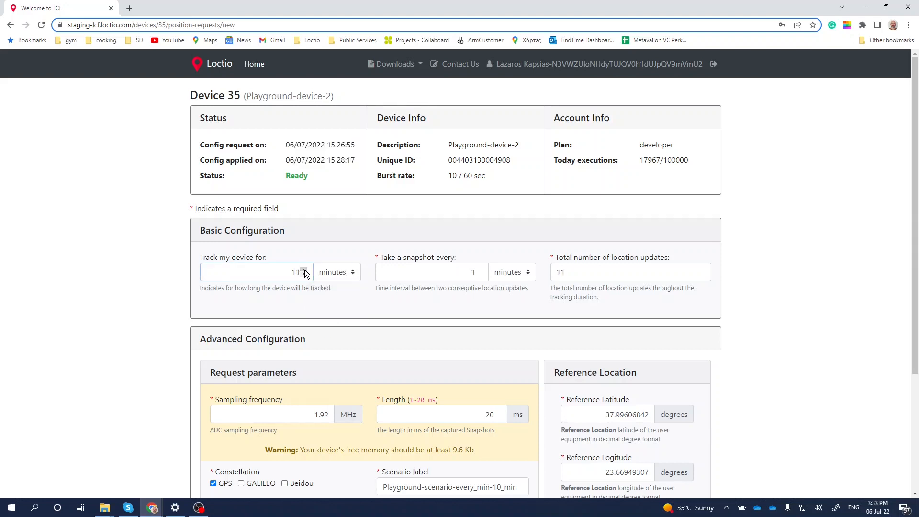
pyautogui.click(305, 269)
pyautogui.click(304, 270)
# - Try a snapshot length of 21 ms, restore it to 20 ms, and highlight the device free-memory warning
pyautogui.scroll(-3, 363, 306)
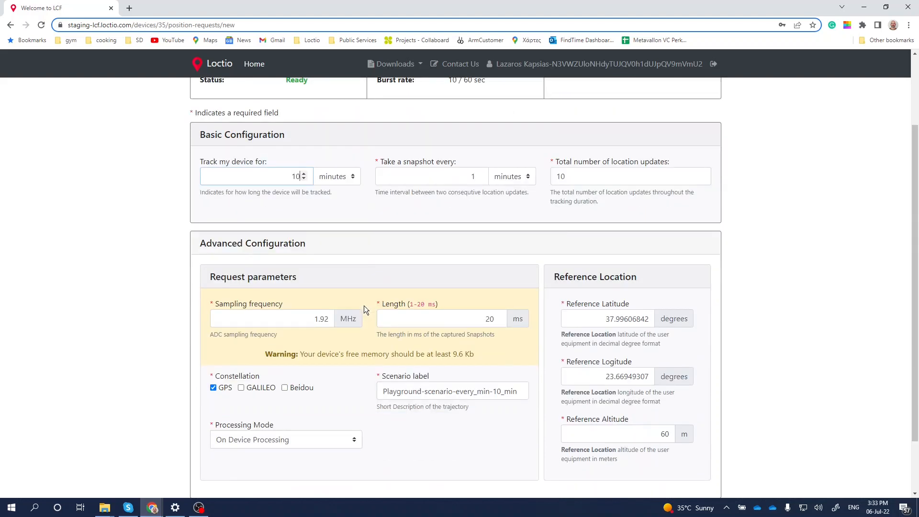
pyautogui.click(332, 274)
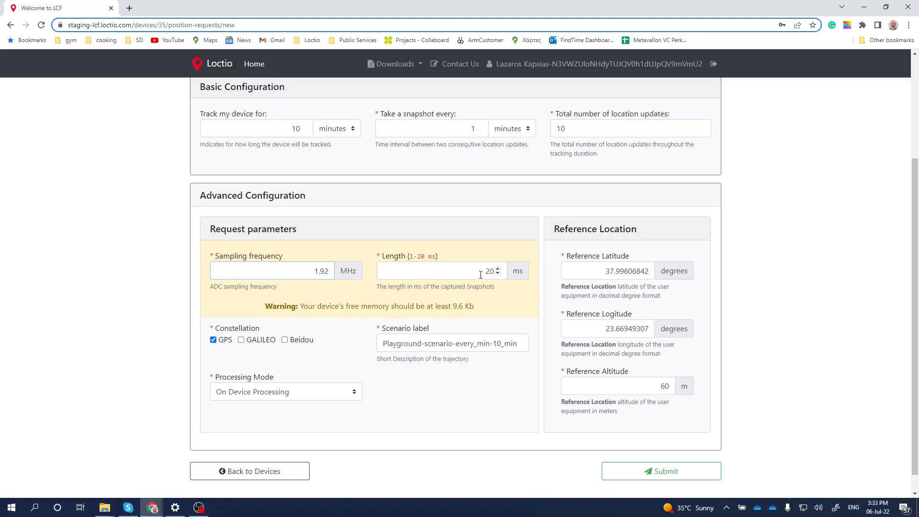
pyautogui.click(497, 268)
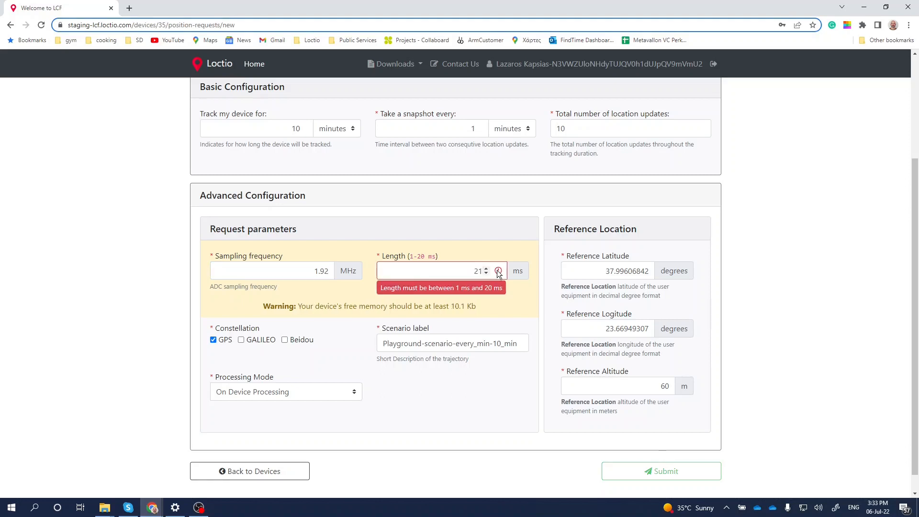
pyautogui.click(487, 274)
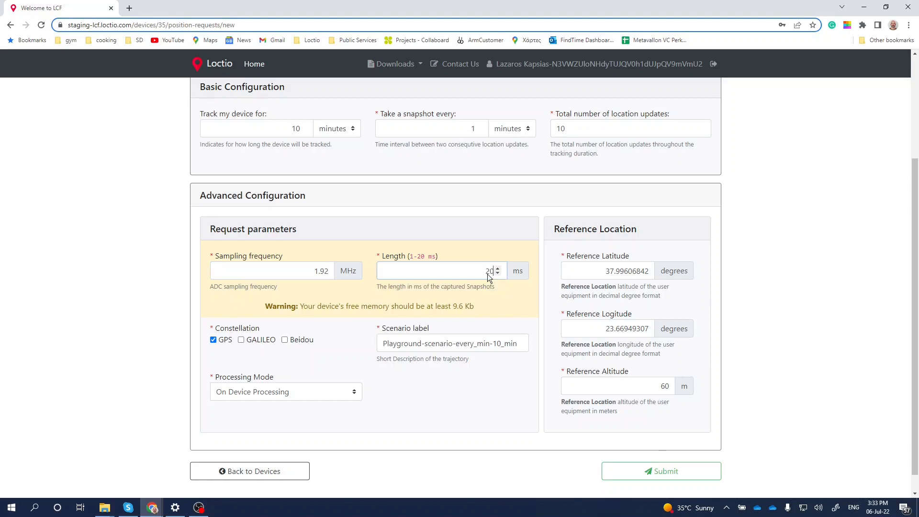
pyautogui.moveTo(496, 272); pyautogui.dragTo(497, 270)
pyautogui.moveTo(472, 306); pyautogui.dragTo(300, 308)
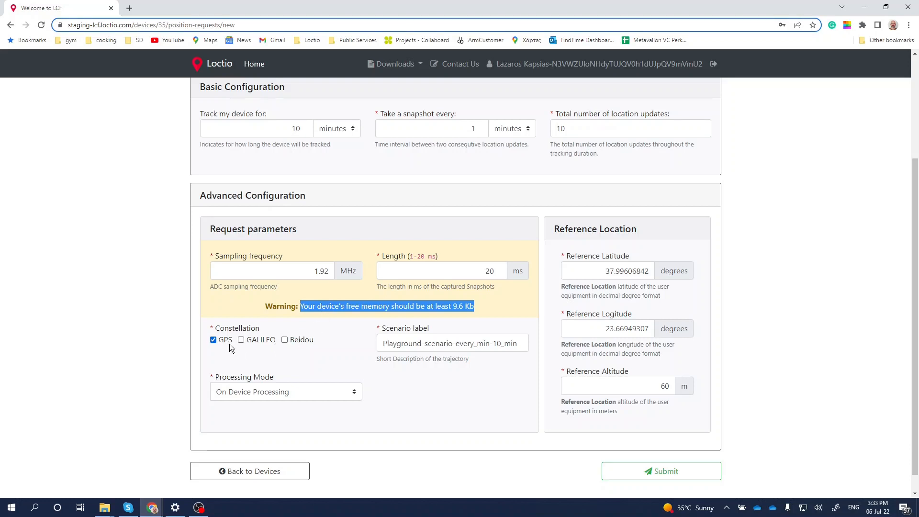
# - Deselect and reselect the GPS constellation, and keep On Device Processing as the processing mode after viewing the alternatives
pyautogui.click(214, 343)
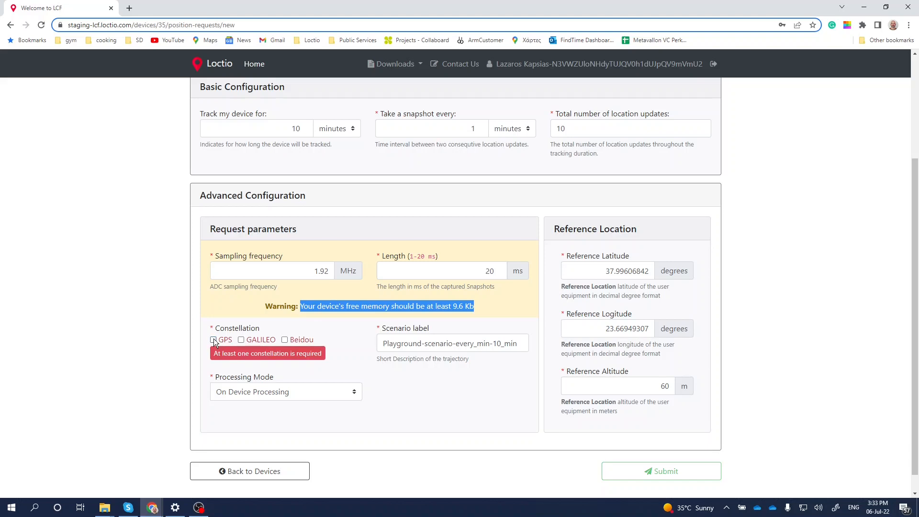
pyautogui.click(214, 340)
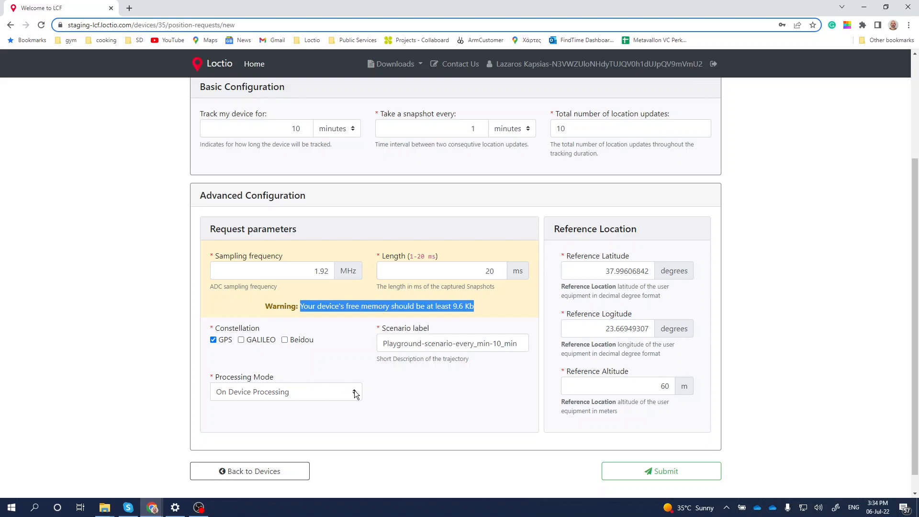
pyautogui.click(355, 393)
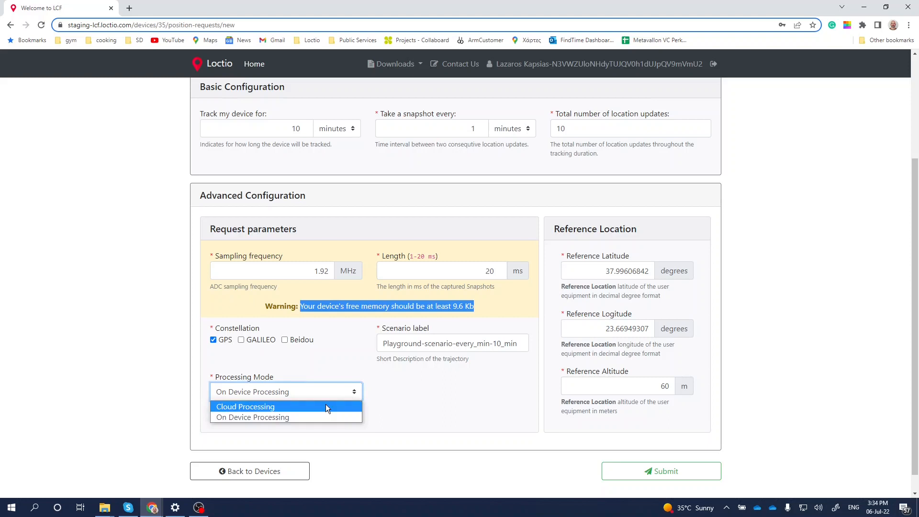
pyautogui.click(317, 417)
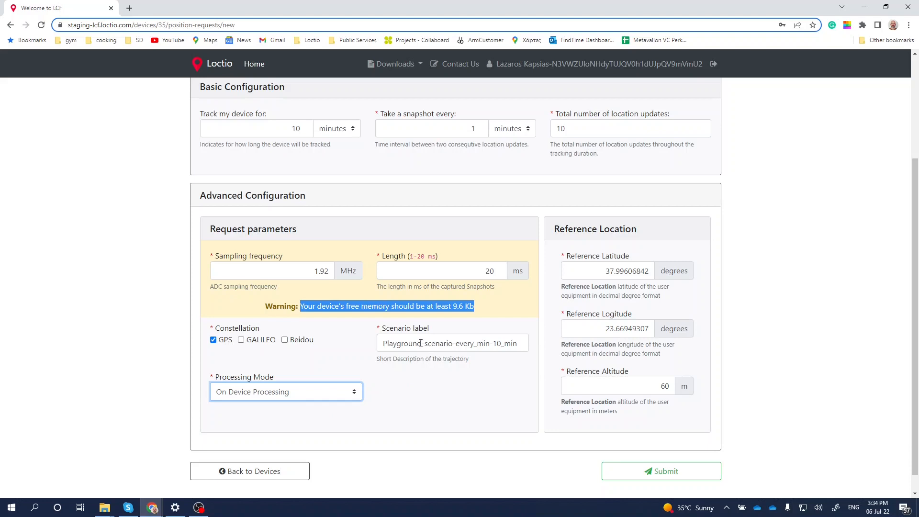
# - Set the scenario label to Playground-2-scenario-every_min-10_min and submit the tracking request
pyautogui.click(425, 344)
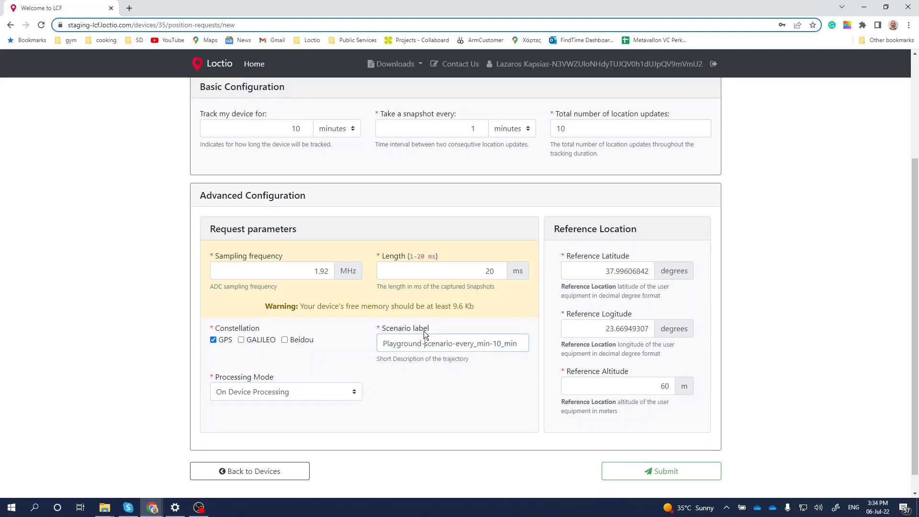
pyautogui.write('2-')
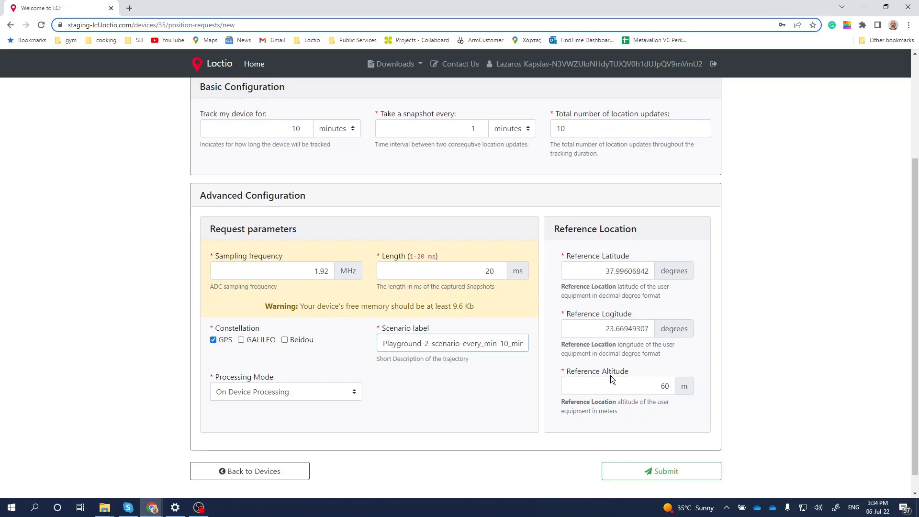
pyautogui.click(643, 473)
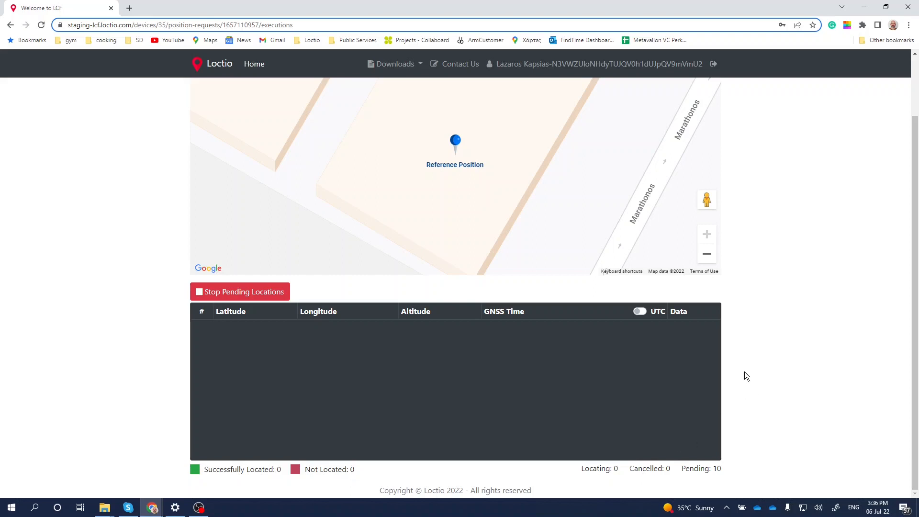
# - Review the device tracking page and highlight the Locating, Cancelled and Pending counters below the locations table
pyautogui.scroll(2, 745, 372)
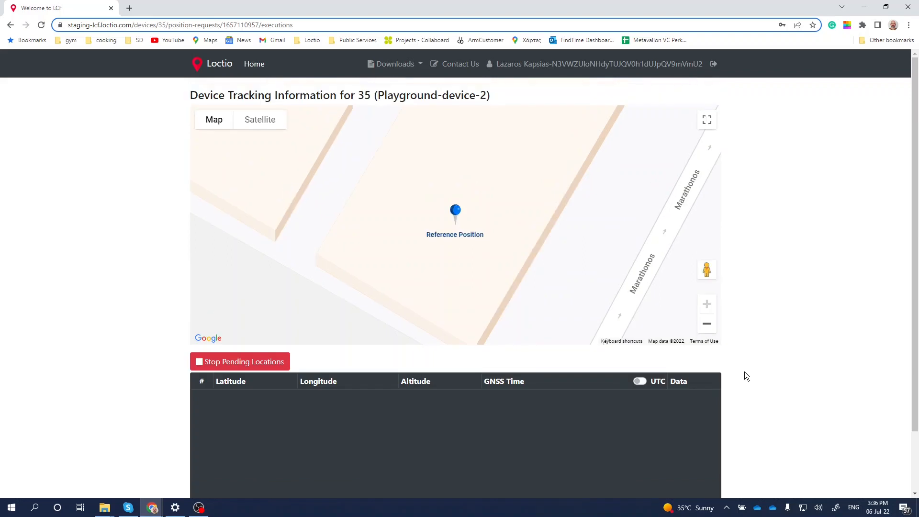
pyautogui.scroll(-2, 744, 371)
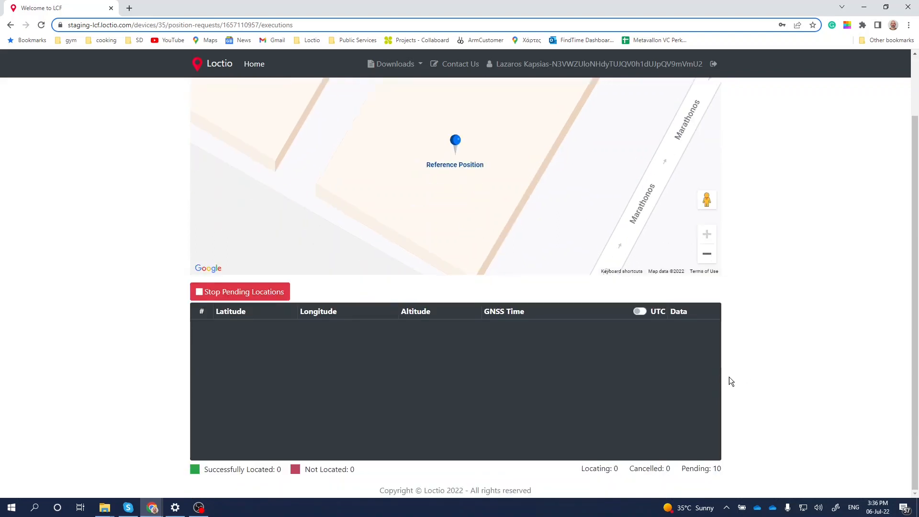
pyautogui.moveTo(727, 473); pyautogui.dragTo(580, 470)
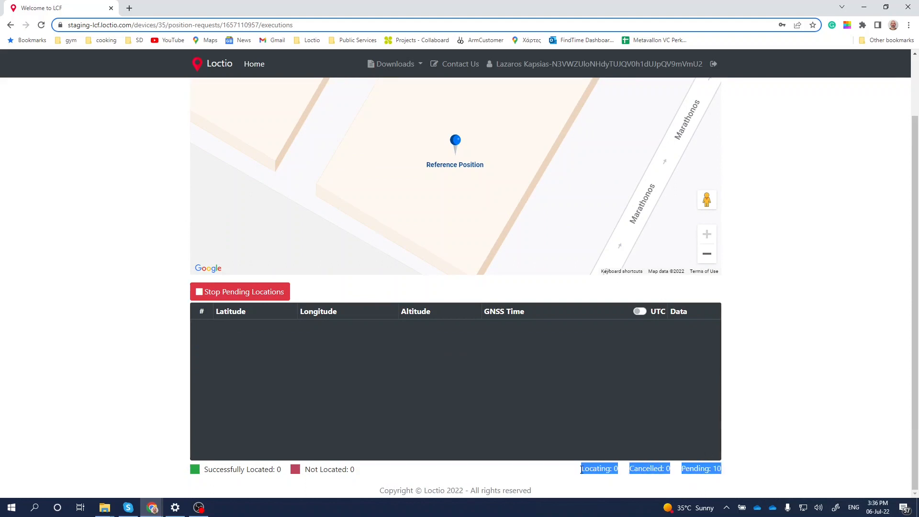
pyautogui.click(615, 477)
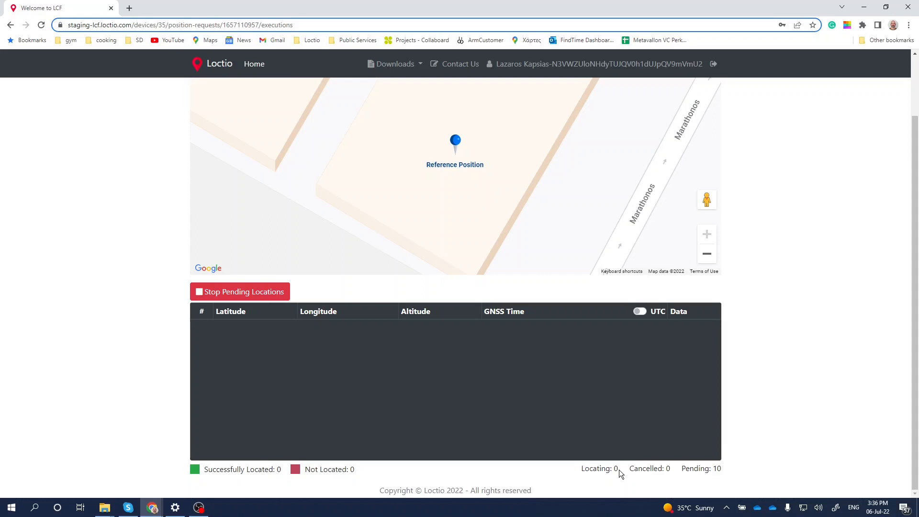
# - View the reference position on satellite imagery and return to the standard map view
pyautogui.scroll(2, 365, 232)
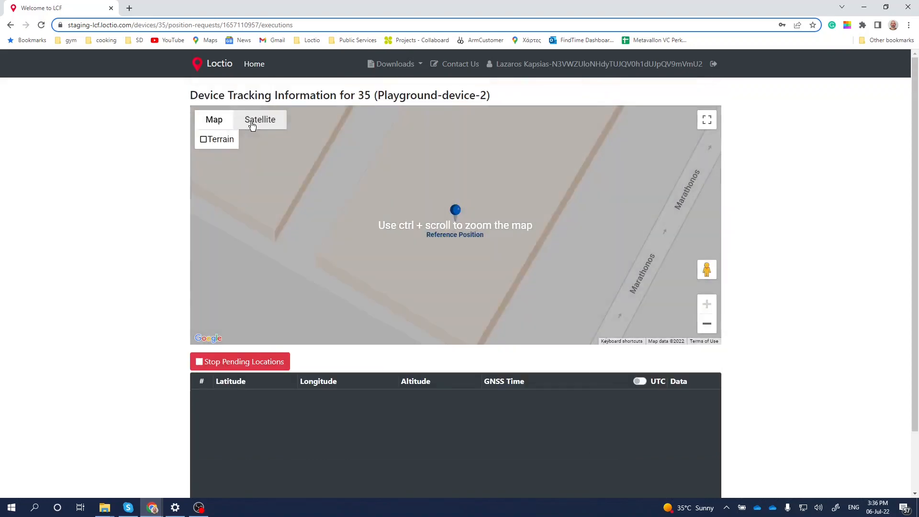
pyautogui.click(251, 124)
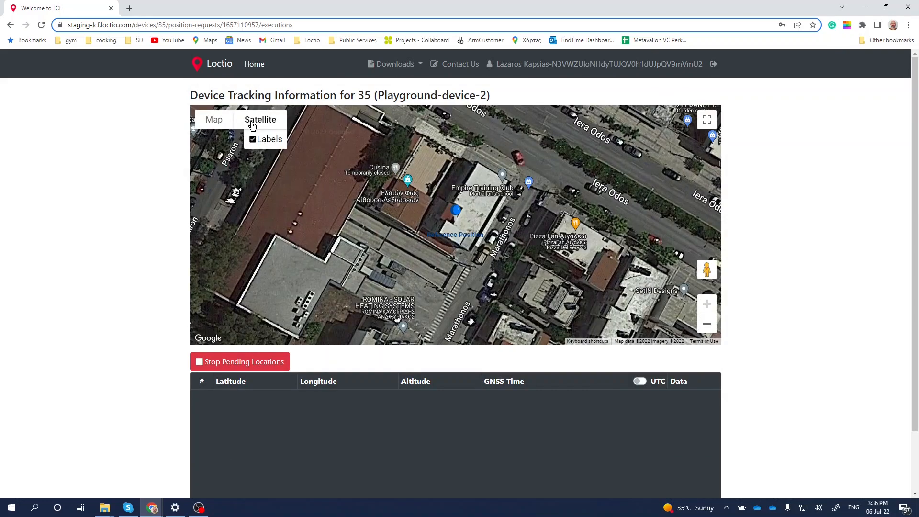
pyautogui.click(215, 126)
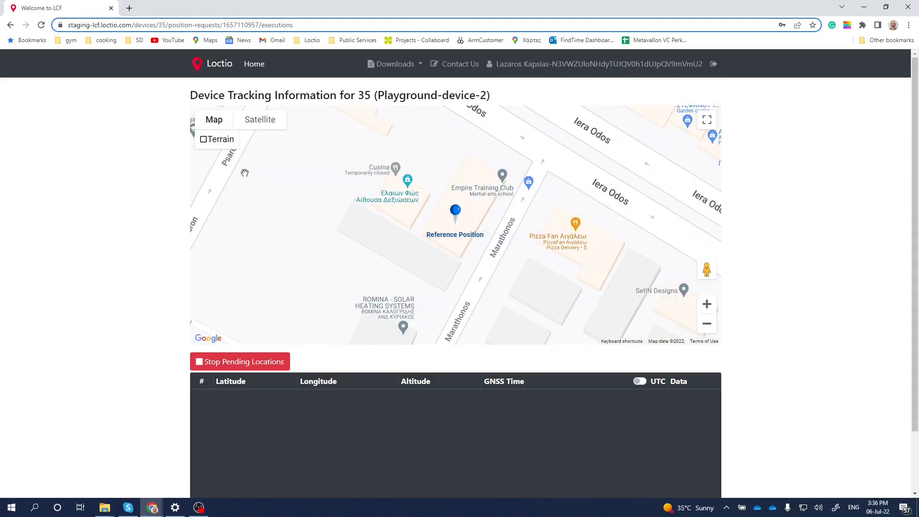
# - Examine the first received location on the map and in the table, and try the UTC display for its GNSS time
pyautogui.scroll(-2, 245, 172)
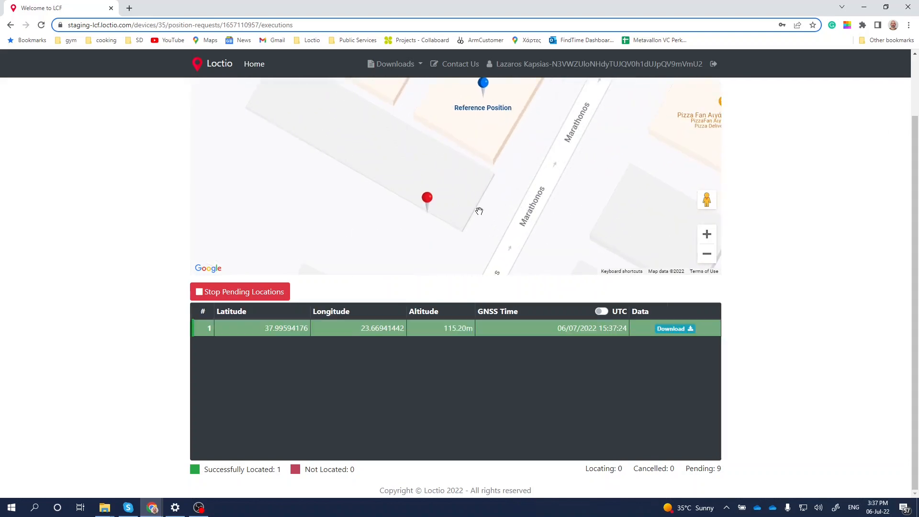
pyautogui.scroll(1, 478, 211)
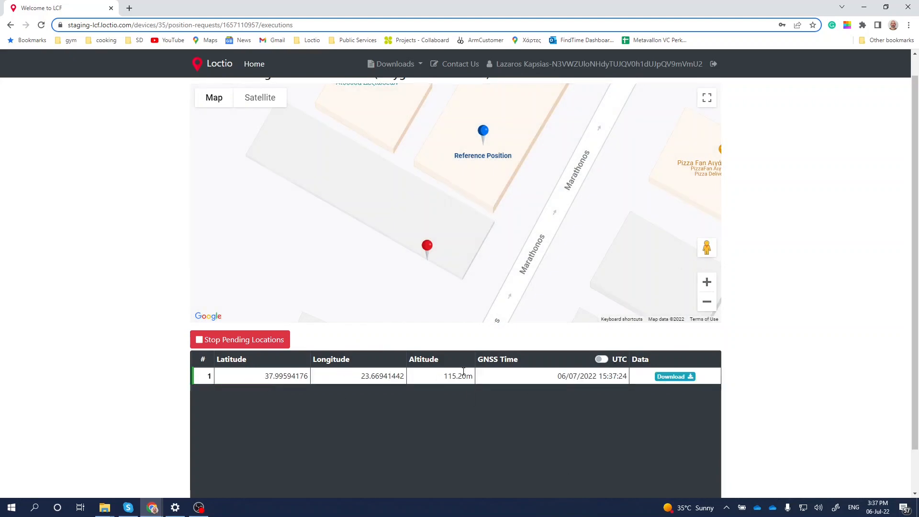
pyautogui.click(602, 369)
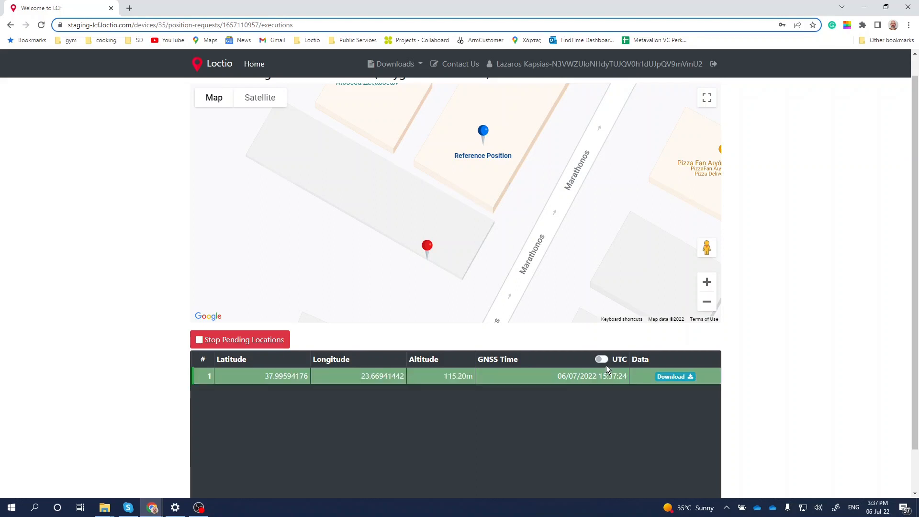
pyautogui.click(601, 360)
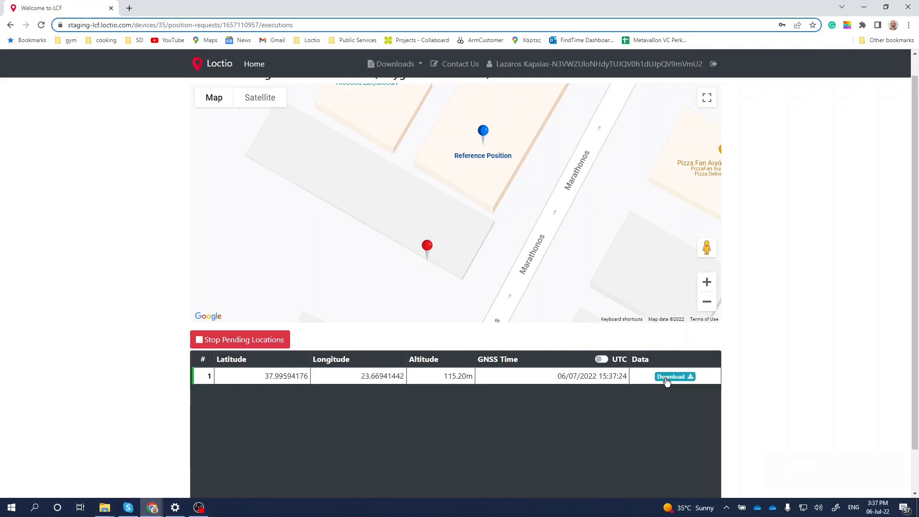
# - Download the first location's data as execution_270376.tar.gz into Downloads and show the file in its folder
pyautogui.click(666, 377)
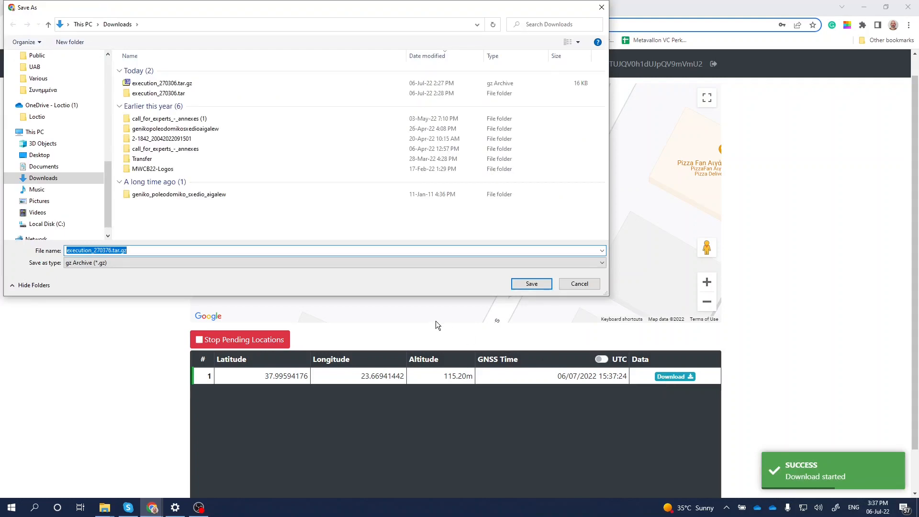
pyautogui.click(526, 286)
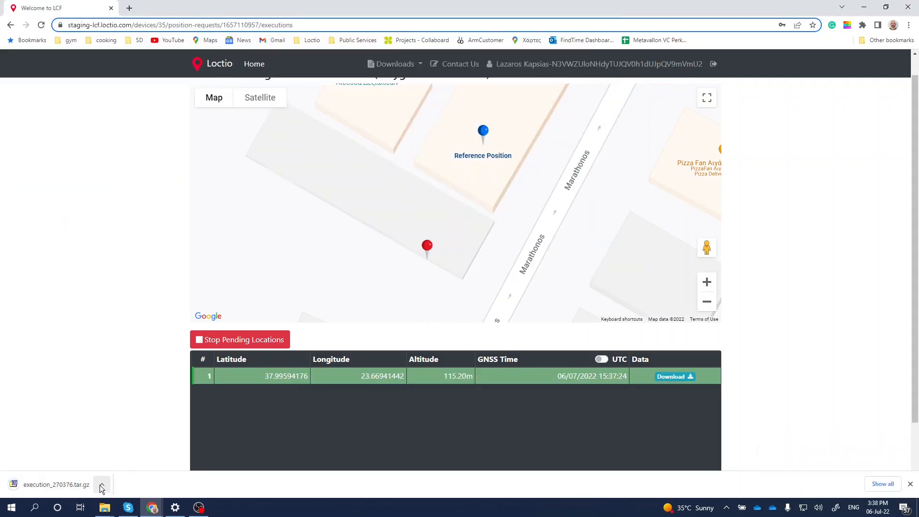
pyautogui.click(101, 486)
pyautogui.click(111, 450)
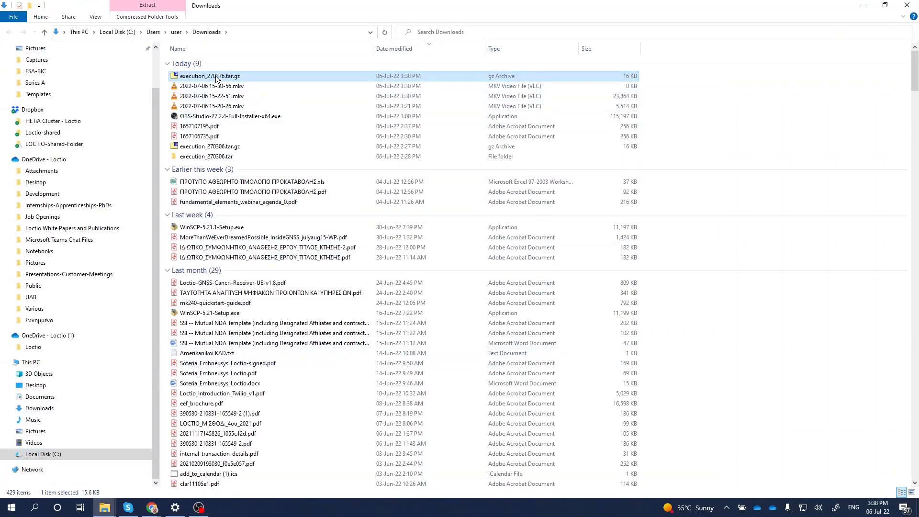
# - Extract execution_270376.tar.gz with 7-Zip into a folder named execution_270376.tar
pyautogui.rightClick(216, 78)
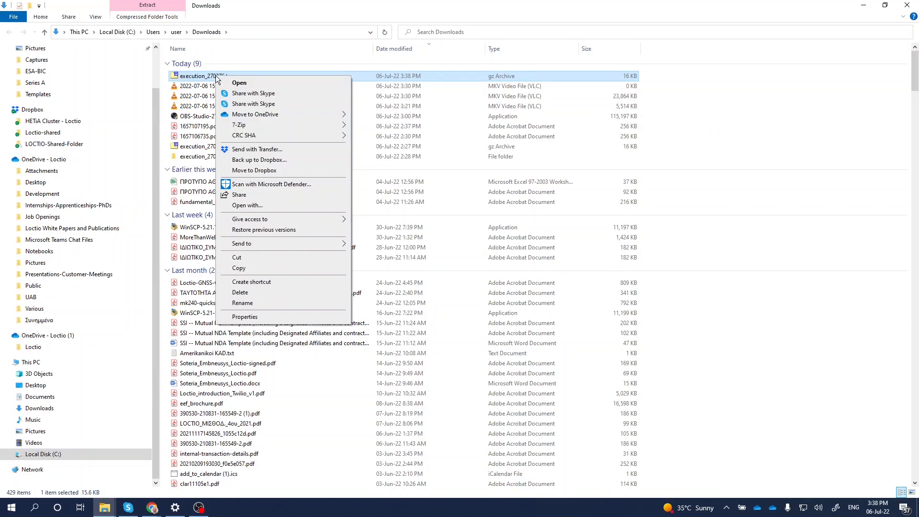
pyautogui.moveTo(243, 125)
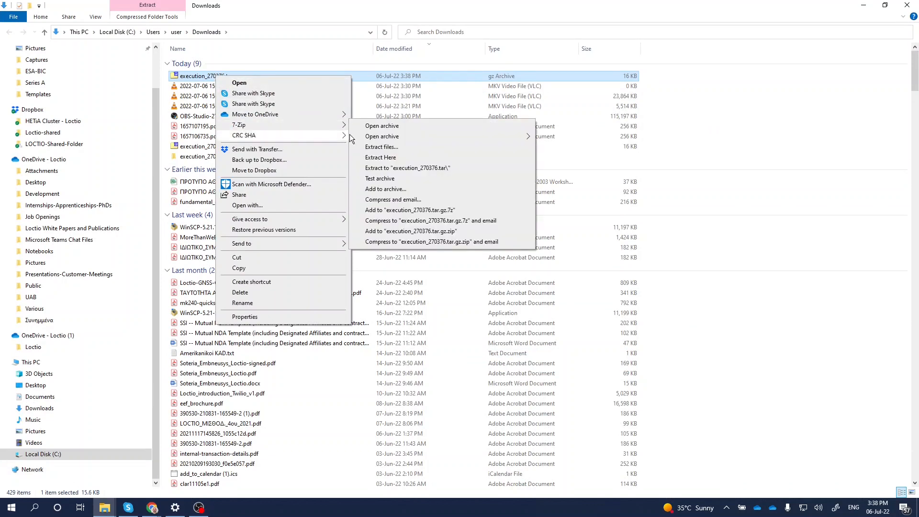
pyautogui.click(413, 169)
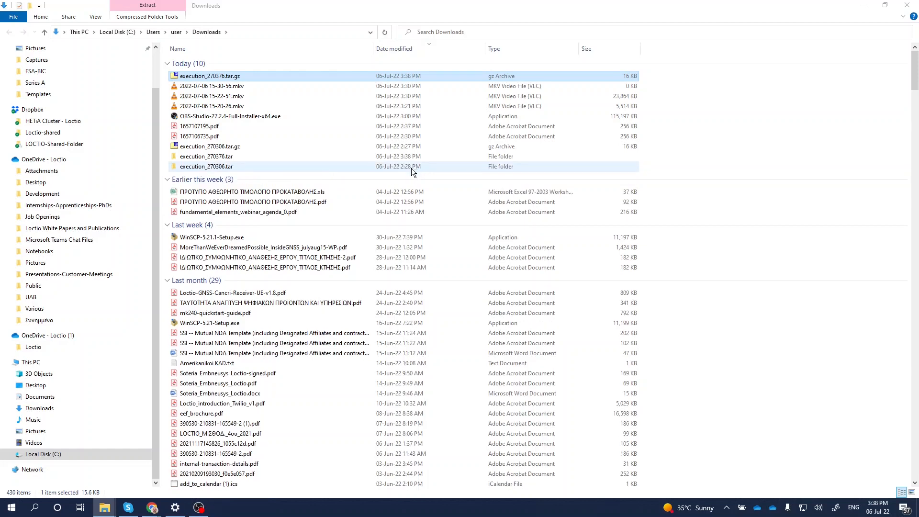
# - Inside the execution_270376.tar folder, extract 270376.tar with 7-Zip into a 270376 folder, replacing all existing files
pyautogui.click(222, 162)
pyautogui.doubleClick(221, 161)
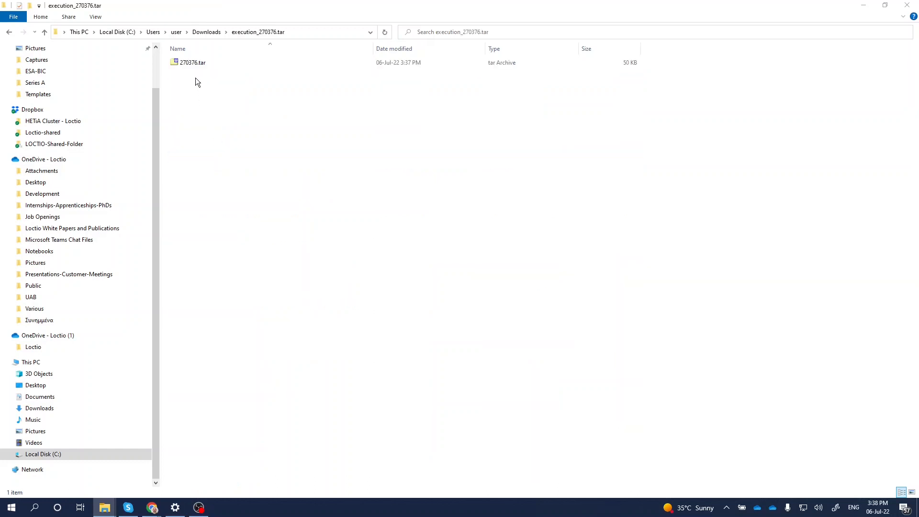
pyautogui.click(193, 64)
pyautogui.rightClick(193, 64)
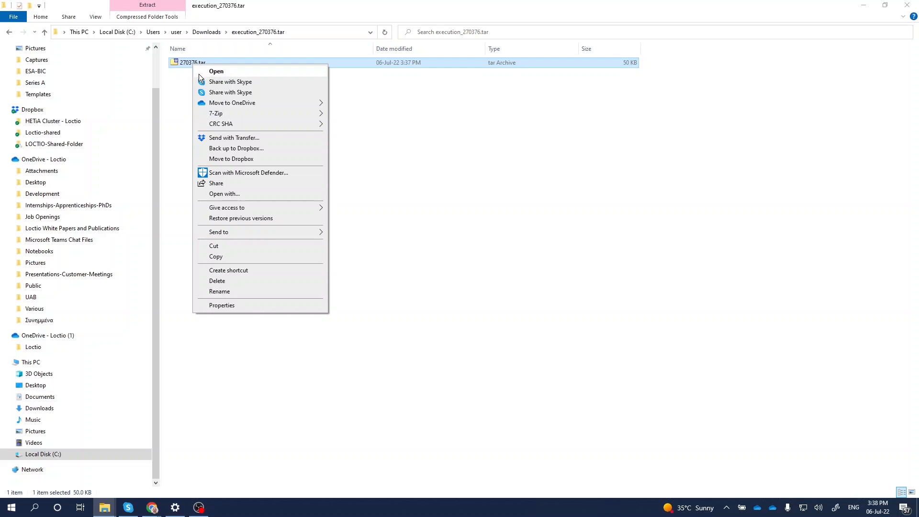
pyautogui.moveTo(235, 111)
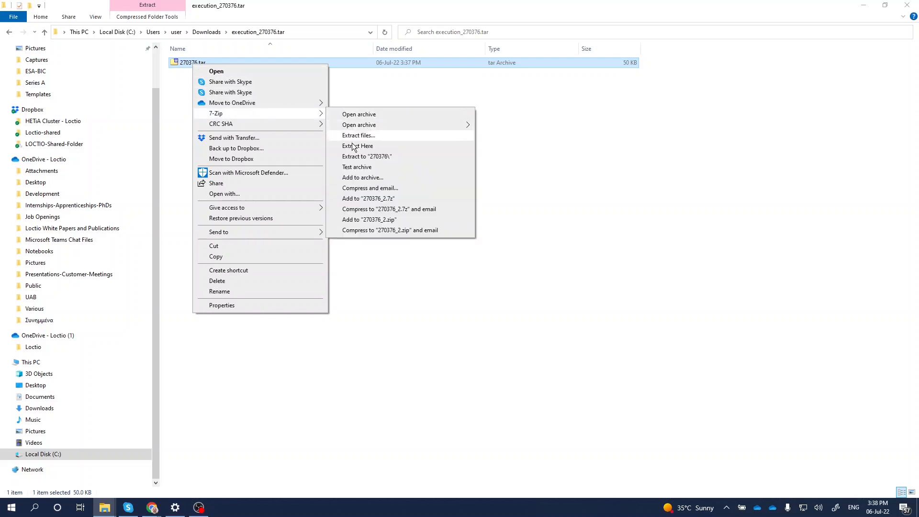
pyautogui.click(359, 156)
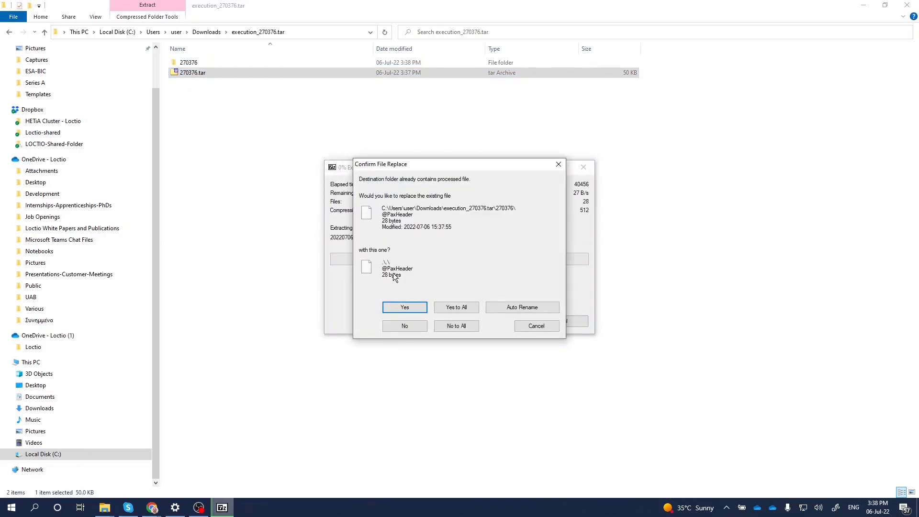
pyautogui.click(445, 306)
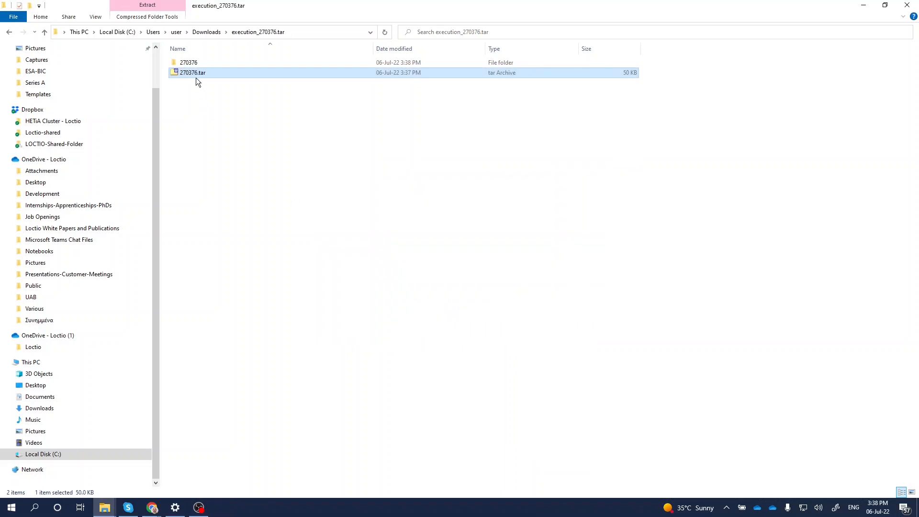
pyautogui.doubleClick(188, 64)
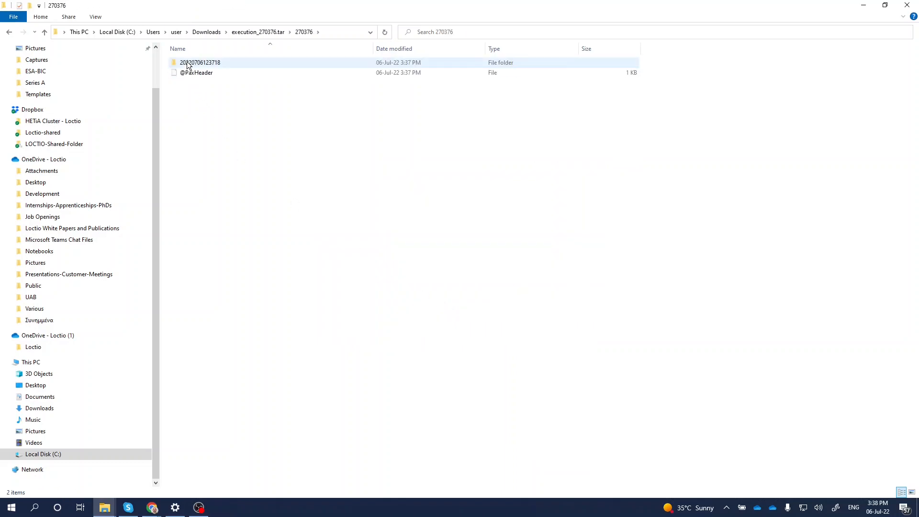
pyautogui.doubleClick(187, 63)
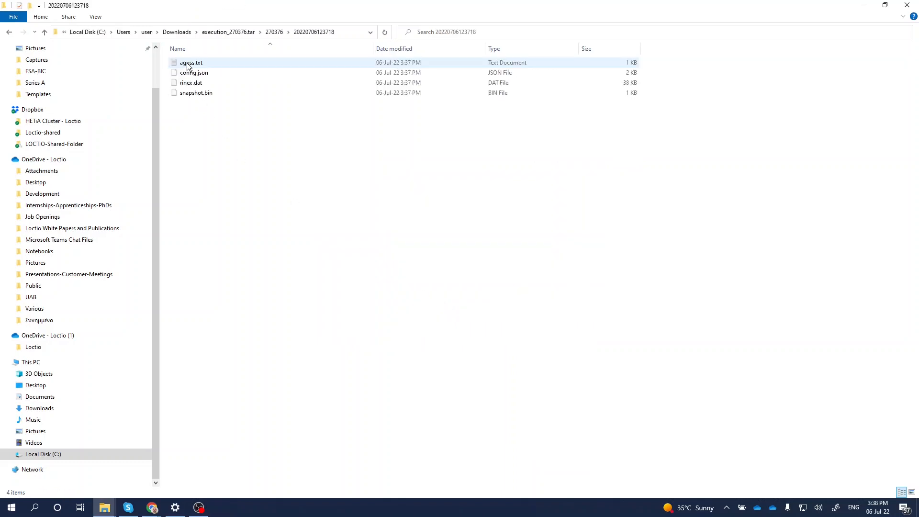
pyautogui.doubleClick(188, 63)
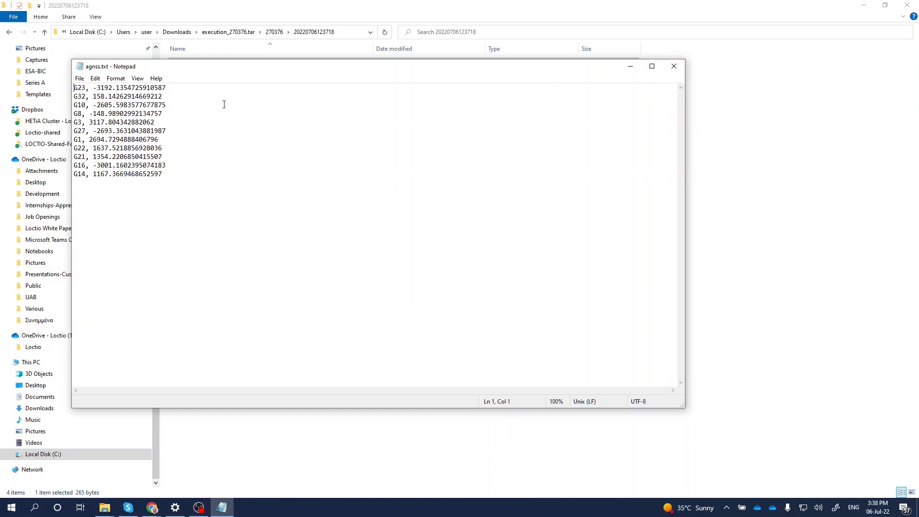
pyautogui.click(670, 68)
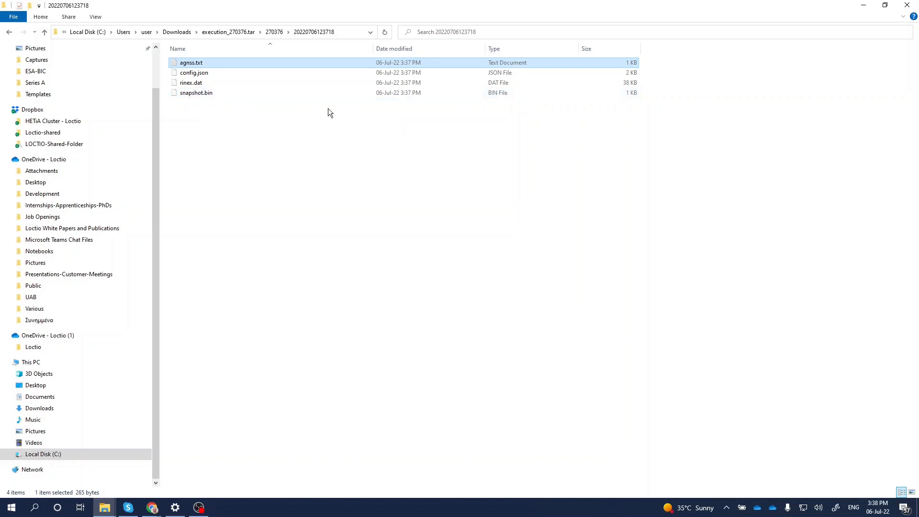
# - Switch back to the tracking page in Chrome and stop the pending locations of the request
pyautogui.click(153, 507)
pyautogui.click(347, 472)
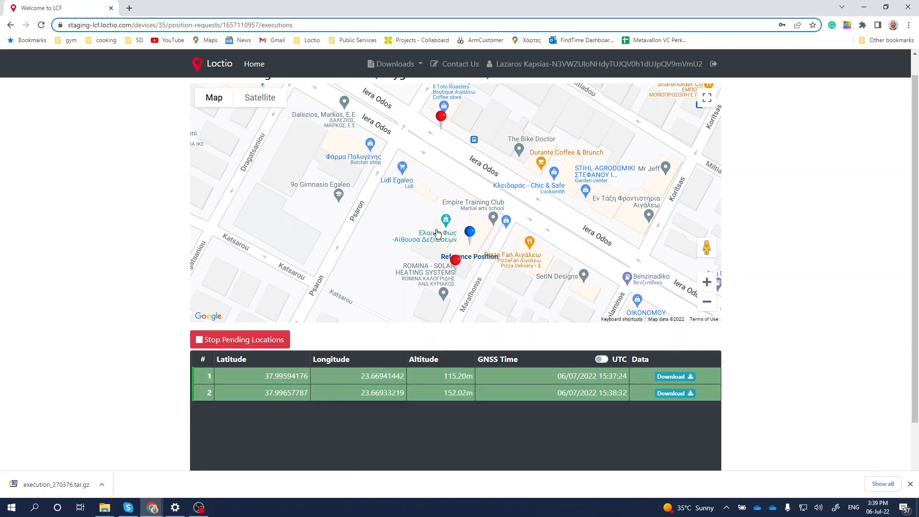
pyautogui.scroll(-2, 435, 233)
pyautogui.scroll(-1, 201, 277)
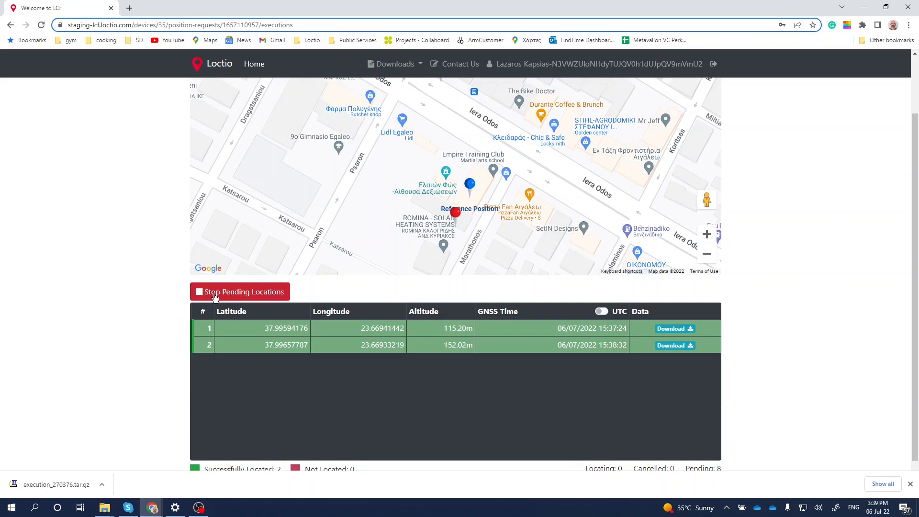
pyautogui.click(213, 293)
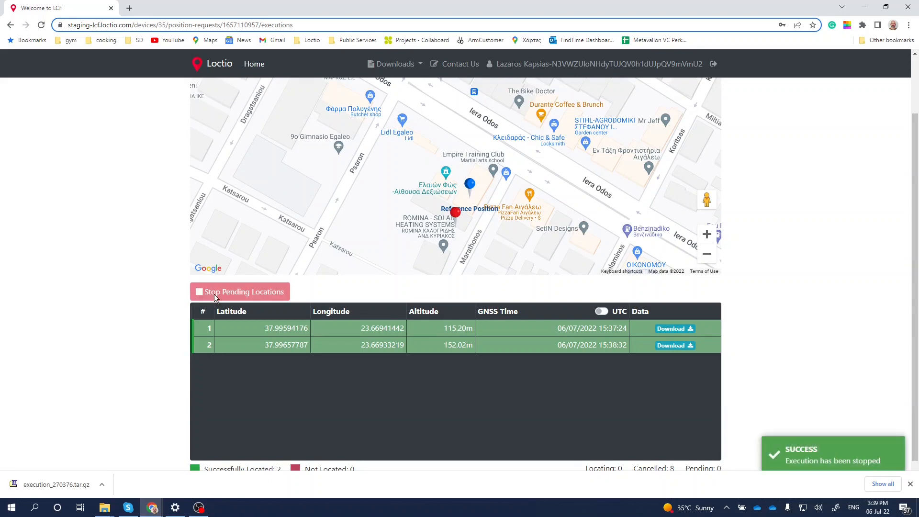
# - Review the tracked locations on the map and return to the list of devices
pyautogui.scroll(1, 334, 325)
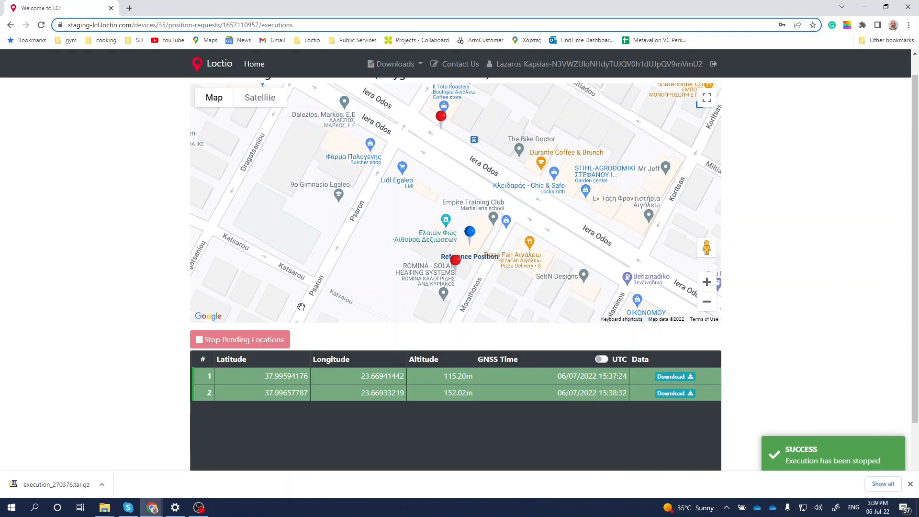
pyautogui.scroll(1, 299, 303)
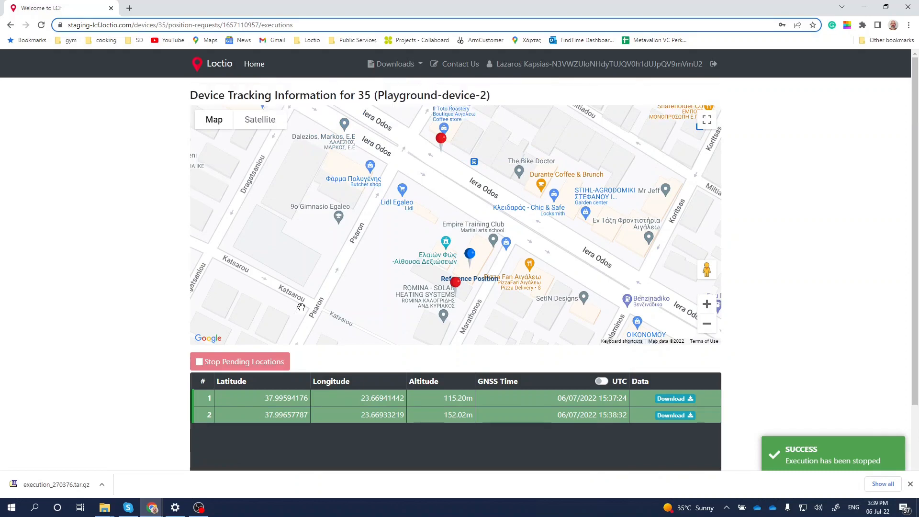
pyautogui.click(255, 67)
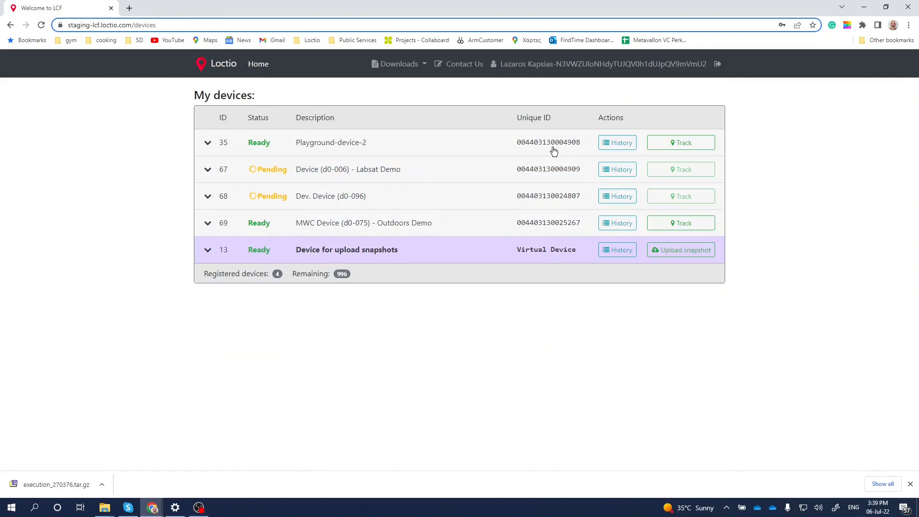
# - From the history of Playground-device-2, start and cancel the newest request's CSV download and save its PDF report as 1657110957.pdf
pyautogui.click(615, 147)
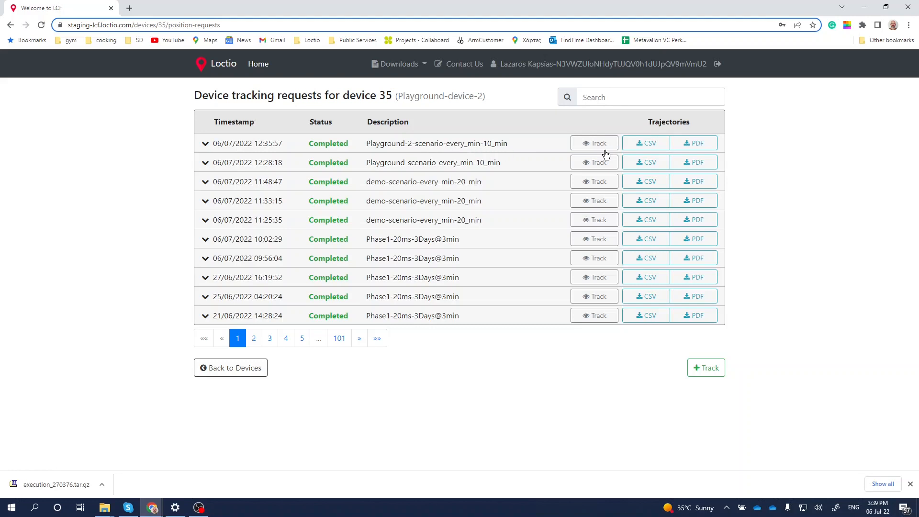
pyautogui.click(652, 145)
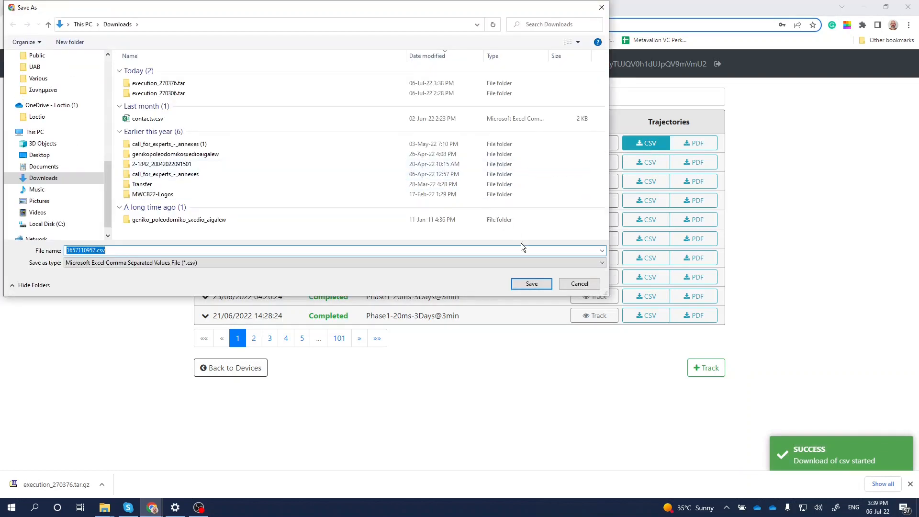
pyautogui.click(567, 280)
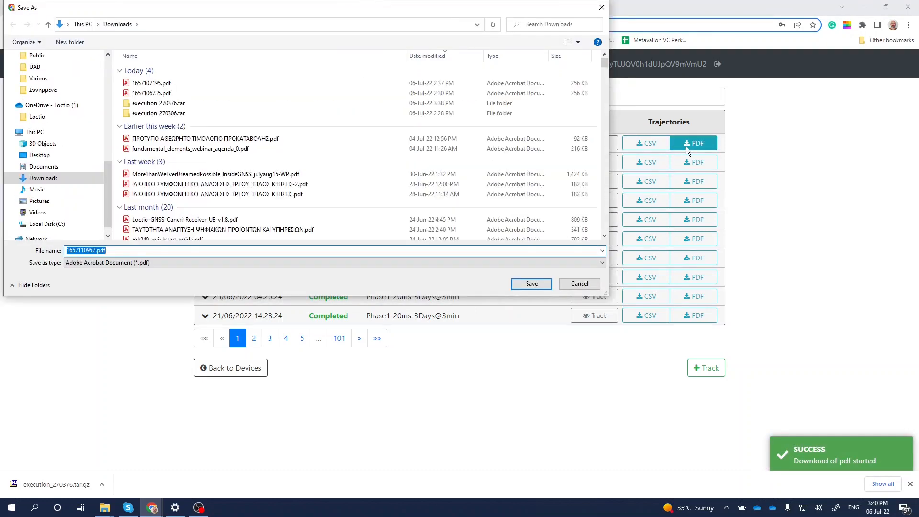
pyautogui.click(535, 285)
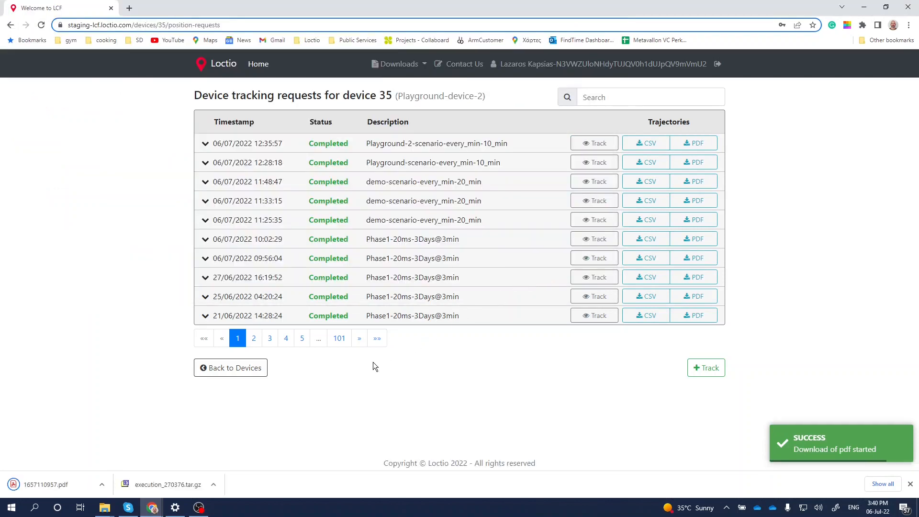
# - Open the downloaded report 1657110957.pdf, examine its positions table and trajectory map, and close it
pyautogui.click(81, 480)
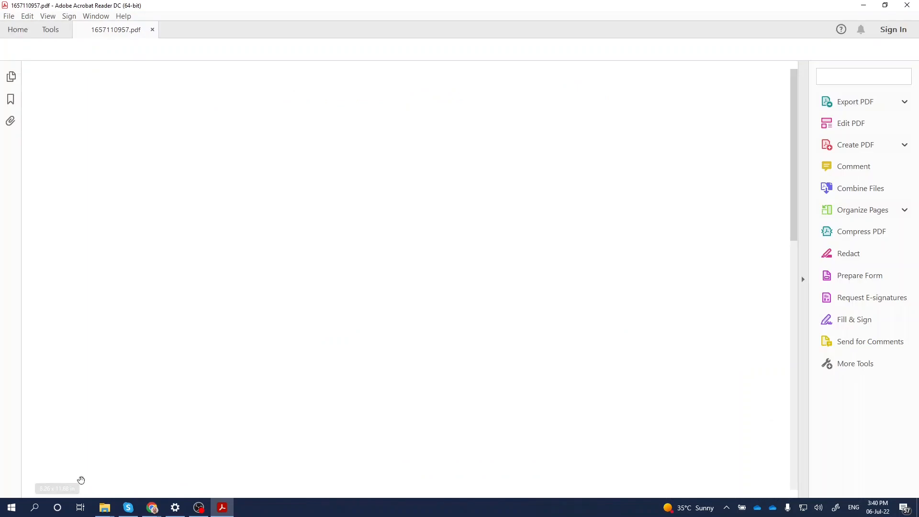
pyautogui.scroll(-4, 364, 227)
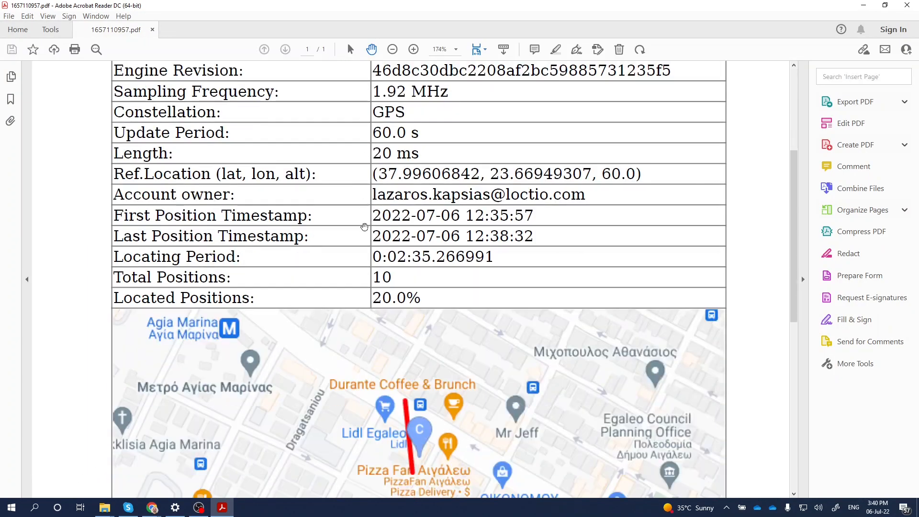
pyautogui.scroll(-2, 364, 227)
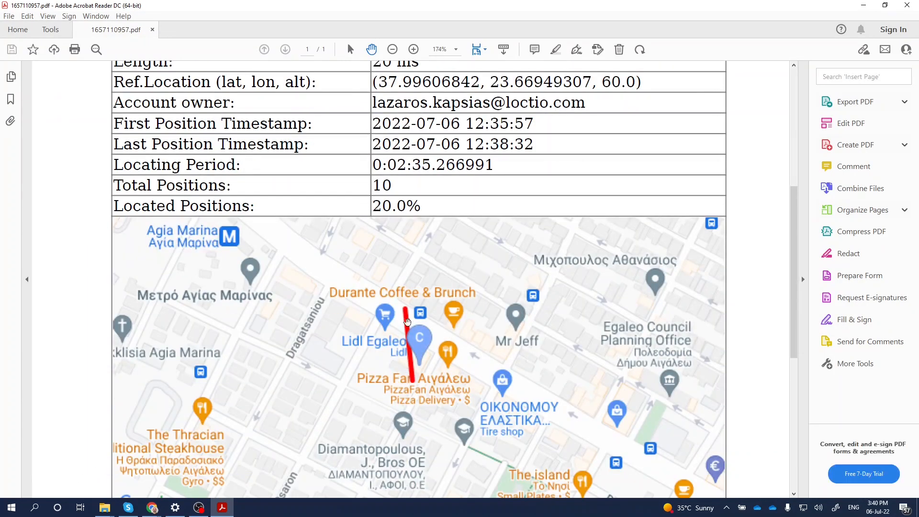
pyautogui.scroll(-1, 377, 328)
pyautogui.scroll(7, 335, 331)
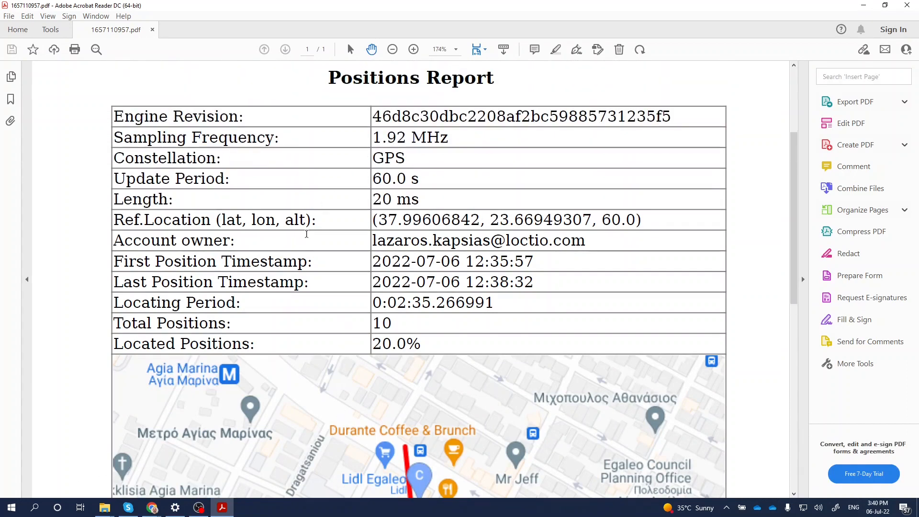
pyautogui.scroll(-6, 306, 234)
pyautogui.scroll(1, 306, 234)
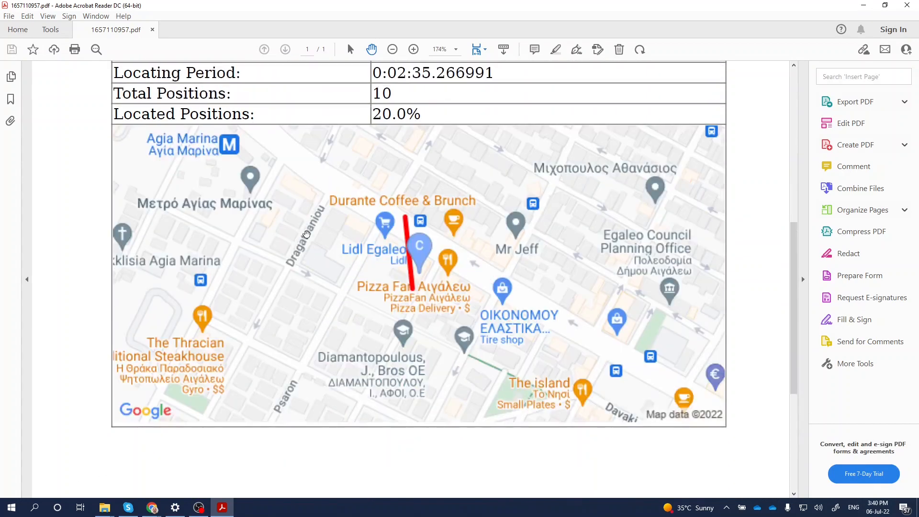
pyautogui.scroll(3, 306, 234)
pyautogui.click(906, 6)
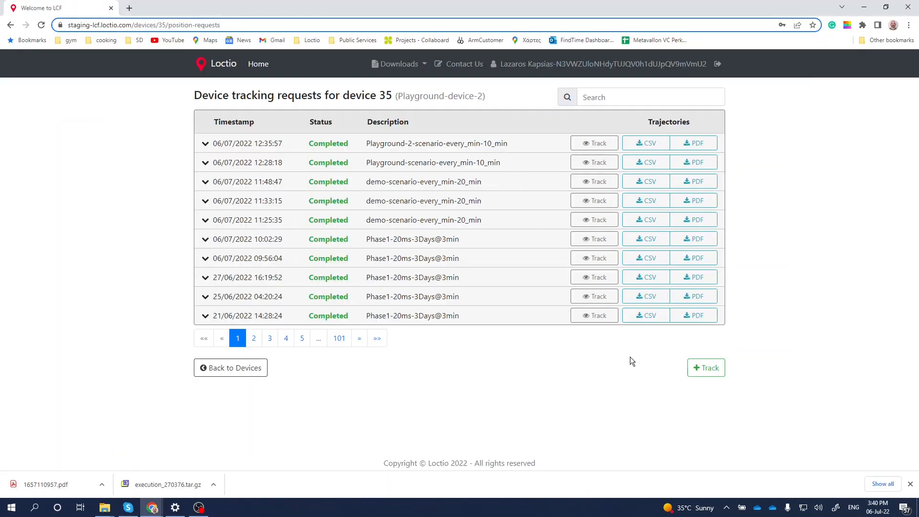
# - Submit a new tracking request for Playground-device-2 with Cloud Processing as the processing mode and Beidou enabled alongside GPS
pyautogui.click(700, 368)
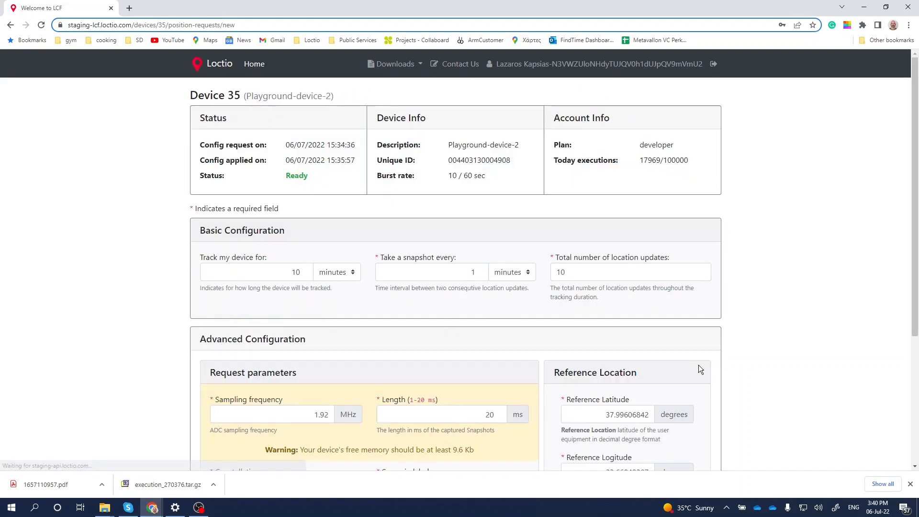
pyautogui.scroll(-4, 520, 300)
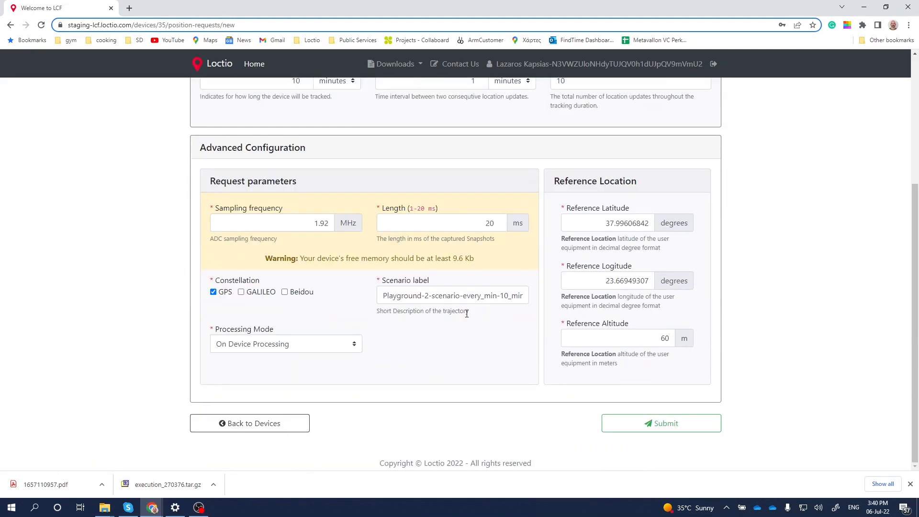
pyautogui.click(356, 346)
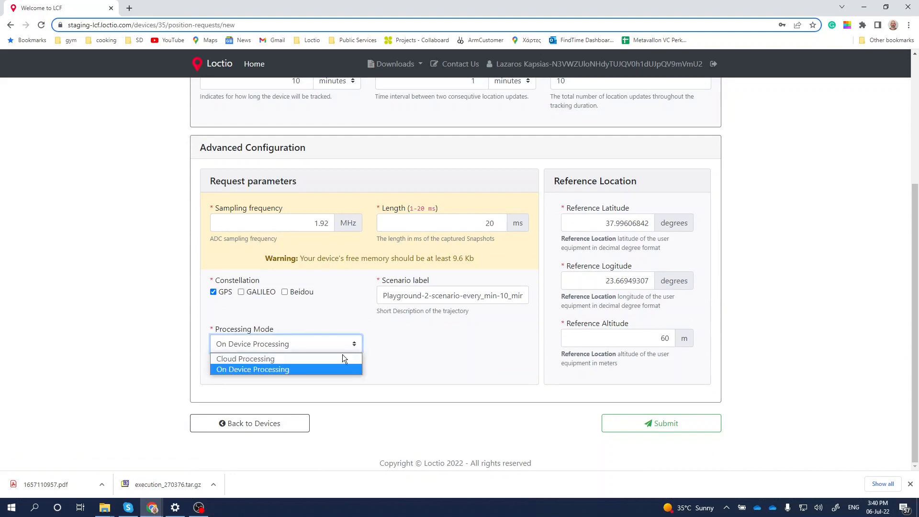
pyautogui.click(338, 358)
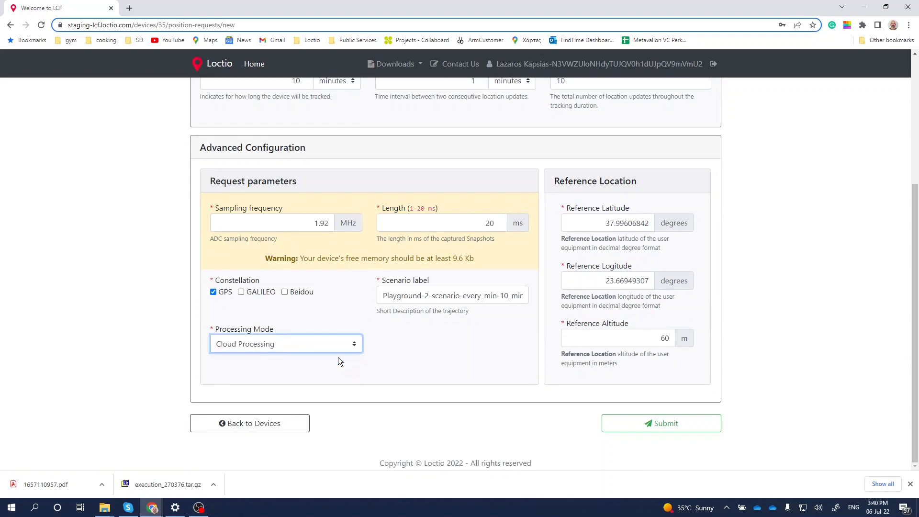
pyautogui.click(286, 293)
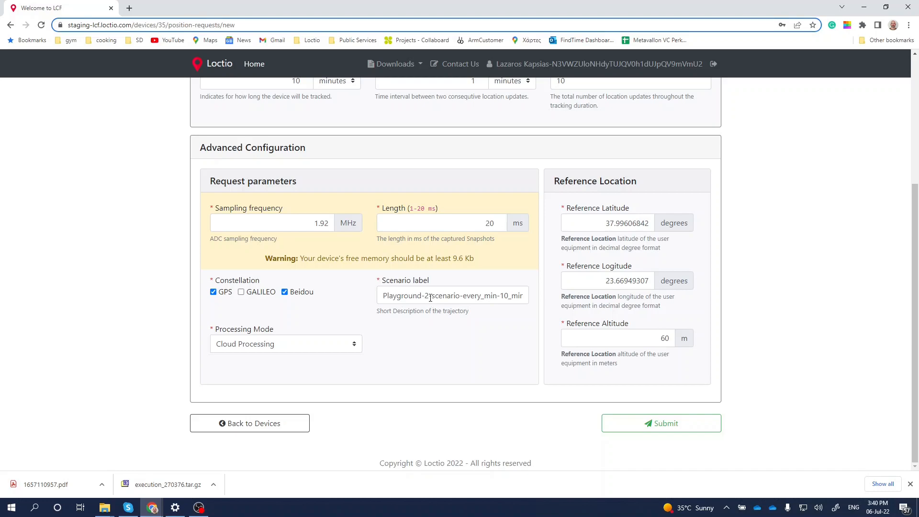
pyautogui.scroll(4, 437, 339)
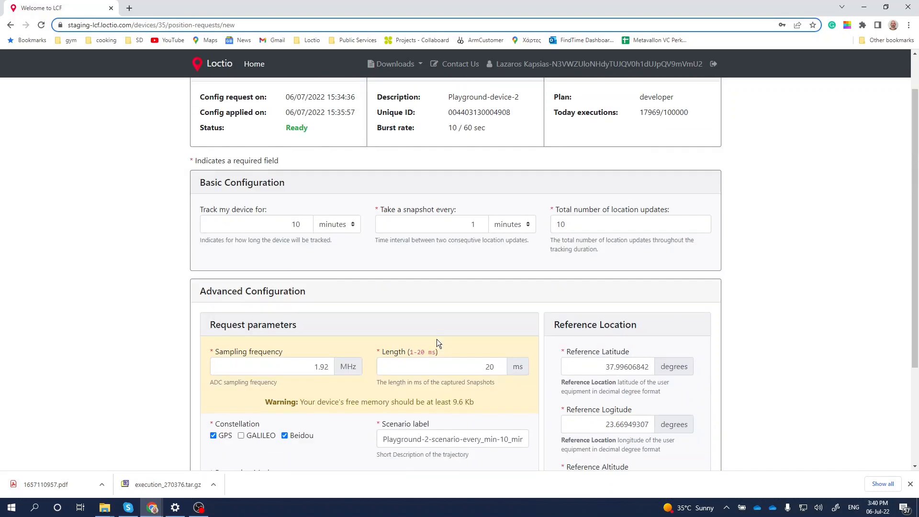
pyautogui.scroll(-4, 436, 338)
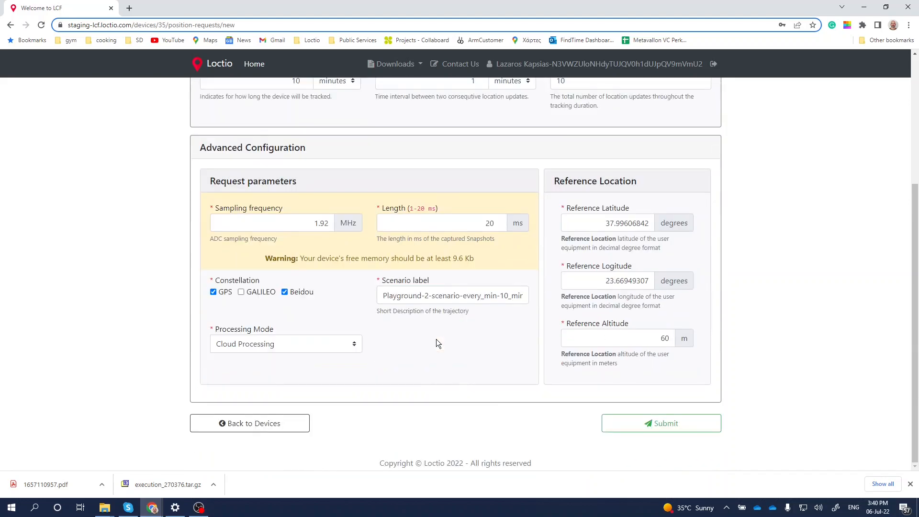
pyautogui.click(614, 431)
# - Monitor the incoming locations on the map and in the table, and stop the request's pending locations
pyautogui.scroll(2, 658, 255)
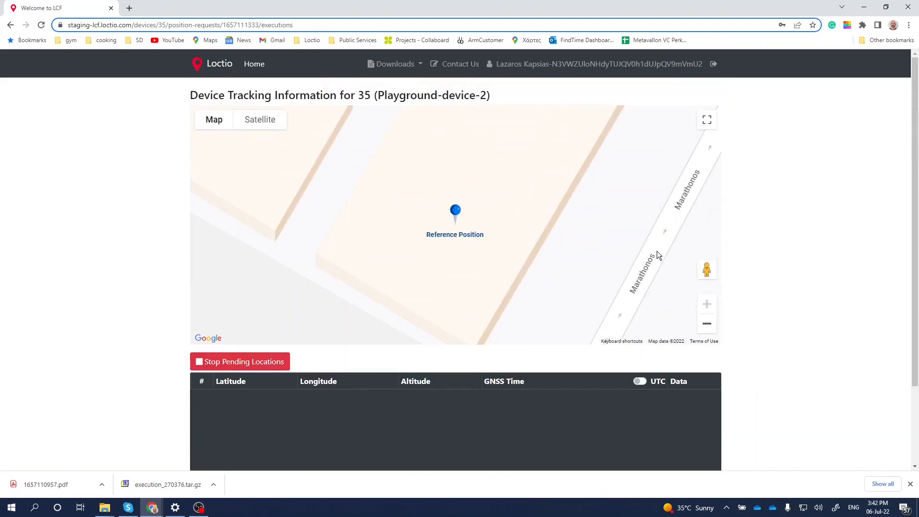
pyautogui.scroll(-2, 657, 251)
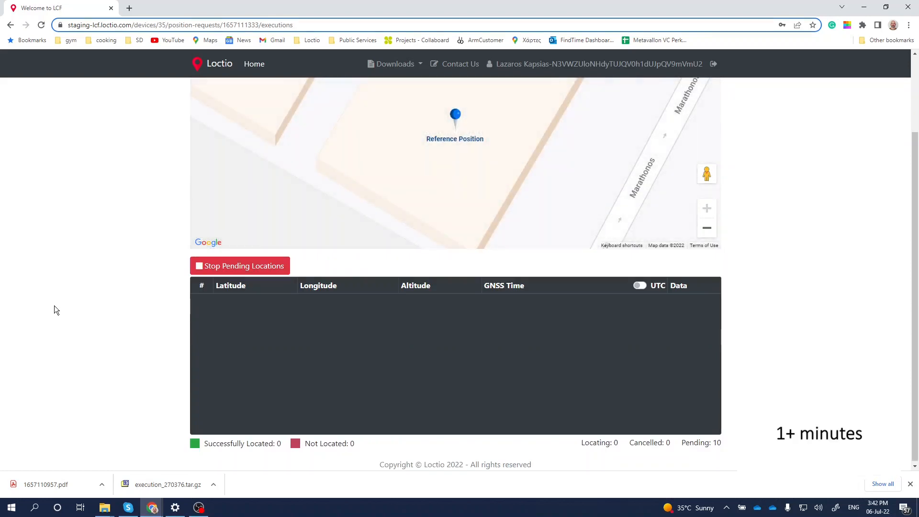
pyautogui.scroll(1, 54, 305)
pyautogui.scroll(-1, 54, 305)
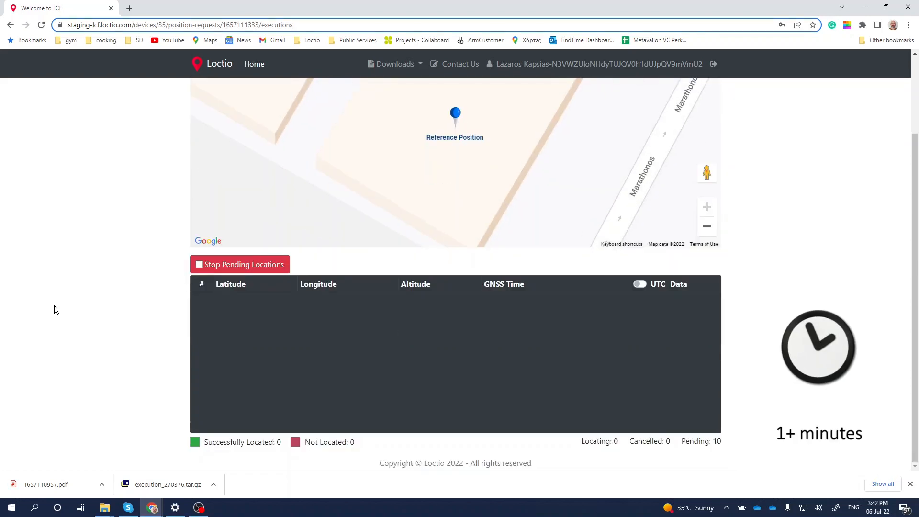
pyautogui.moveTo(622, 442); pyautogui.dragTo(584, 453)
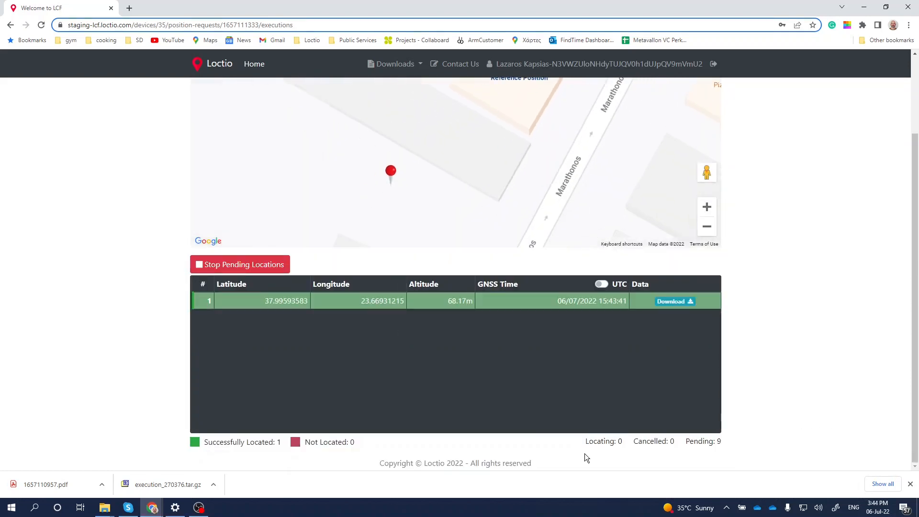
pyautogui.scroll(1, 584, 453)
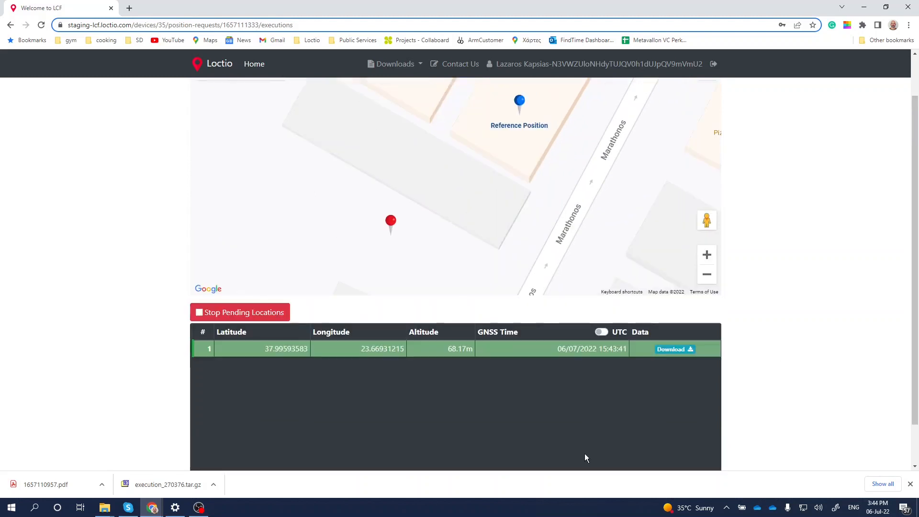
pyautogui.scroll(1, 584, 453)
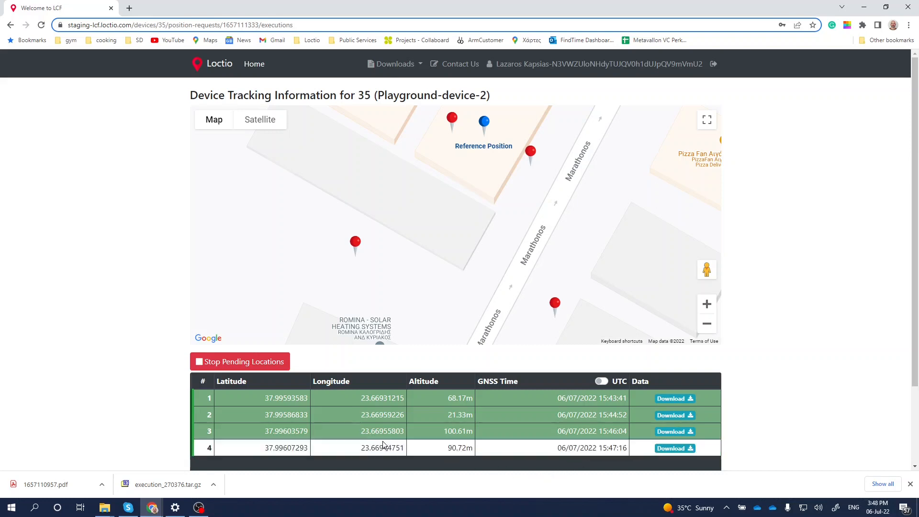
pyautogui.click(281, 368)
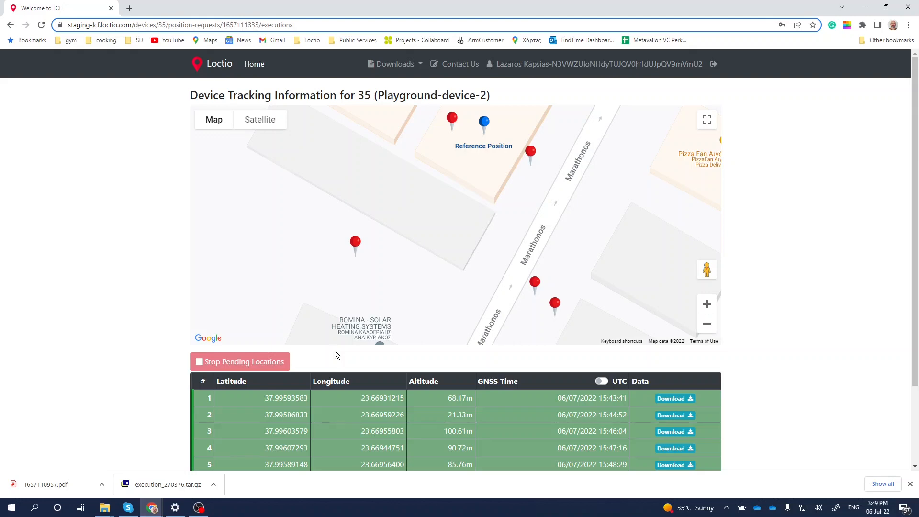
# - Look over the located positions of the stopped request and return to the list of devices
pyautogui.scroll(-2, 336, 343)
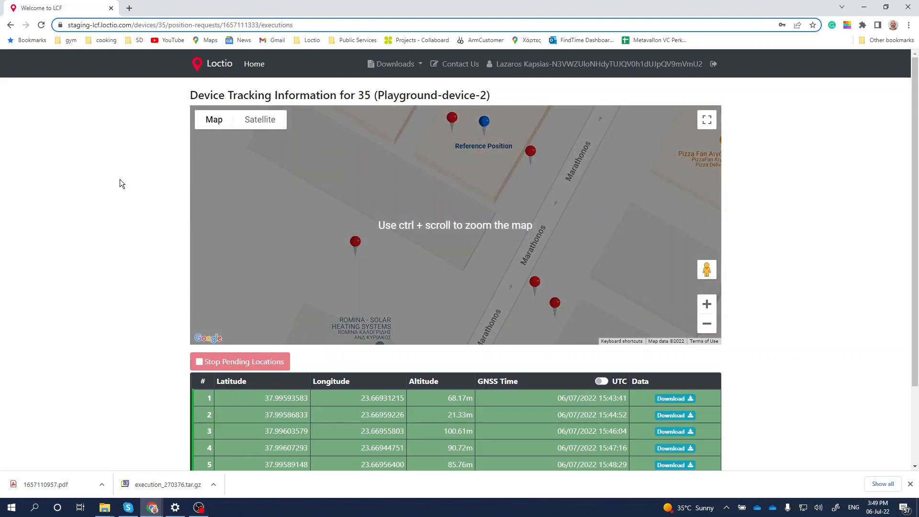
pyautogui.scroll(-2, 119, 179)
pyautogui.scroll(2, 120, 184)
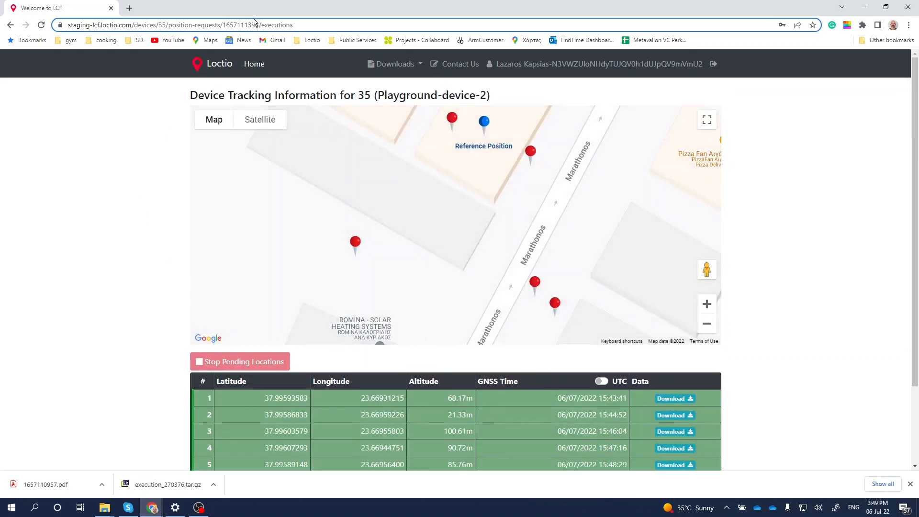
pyautogui.click(252, 66)
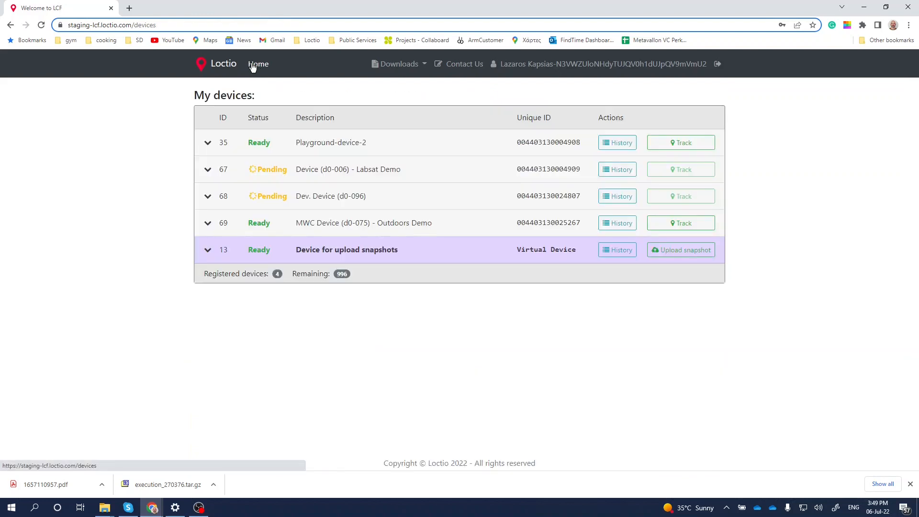
# - Open the history of Playground-device-2 and save the PDF report of the 12:42:13 request as 1657111333.pdf
pyautogui.click(610, 151)
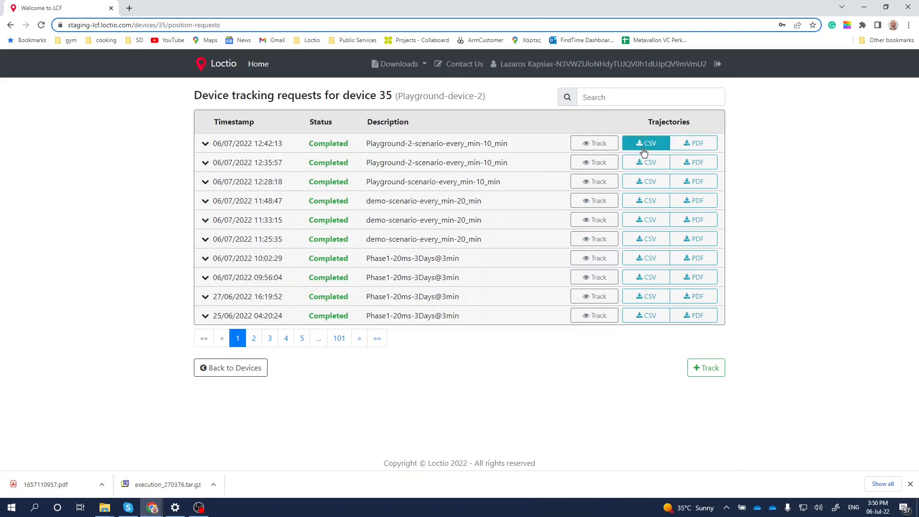
pyautogui.click(682, 144)
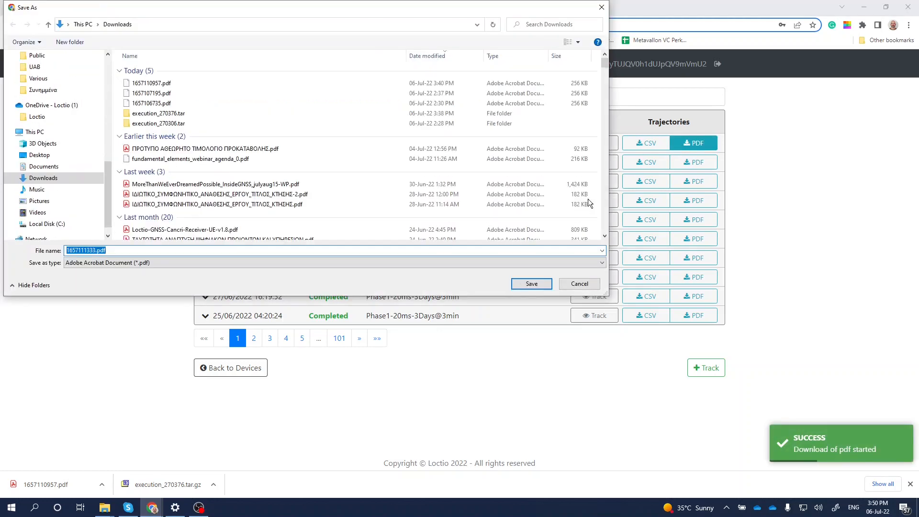
pyautogui.click(528, 283)
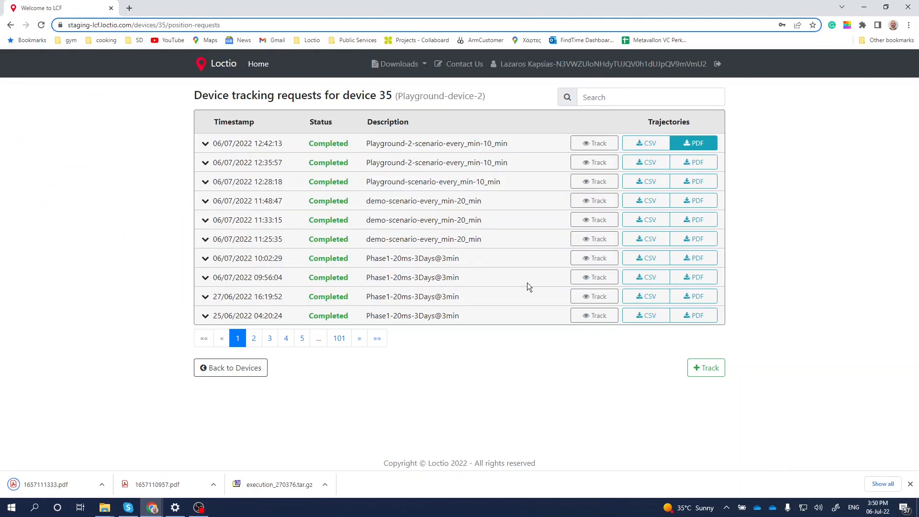
# - Open the downloaded report 1657111333.pdf, examine its details and trajectory map, and close it
pyautogui.click(55, 482)
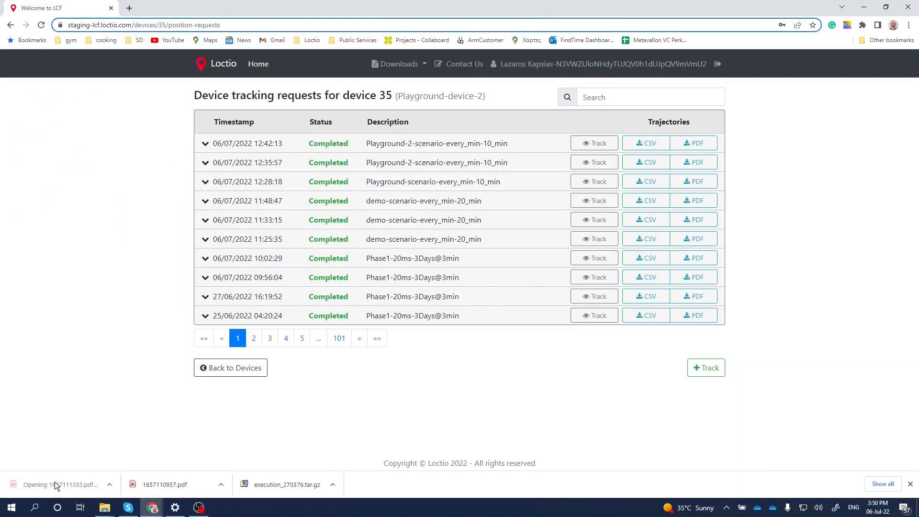
pyautogui.scroll(-5, 235, 270)
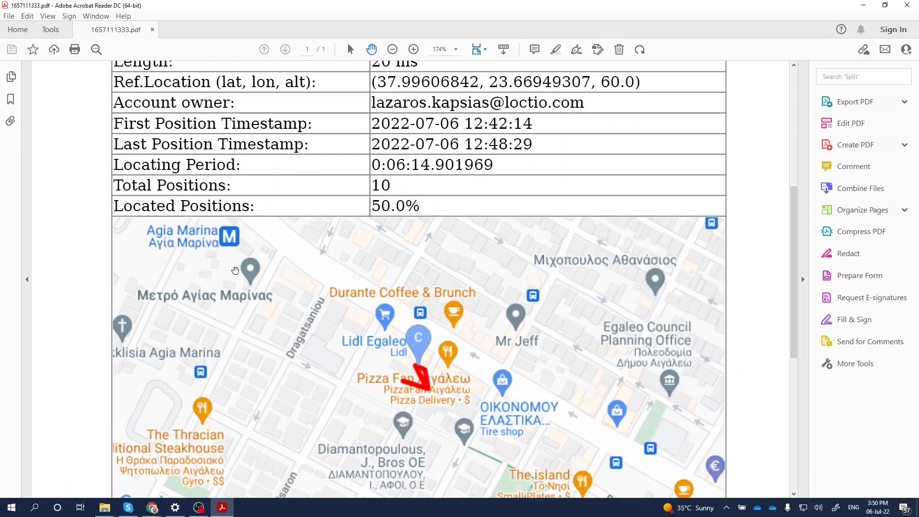
pyautogui.scroll(-3, 235, 271)
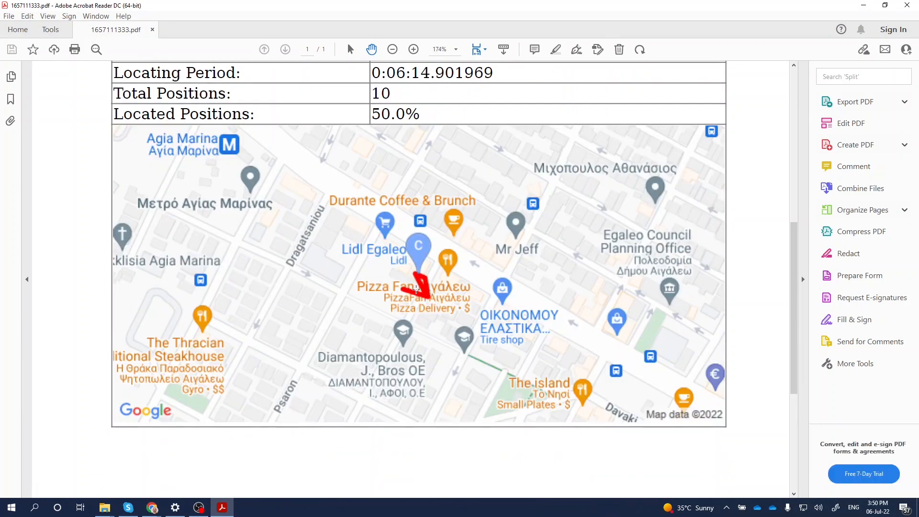
pyautogui.scroll(10, 416, 290)
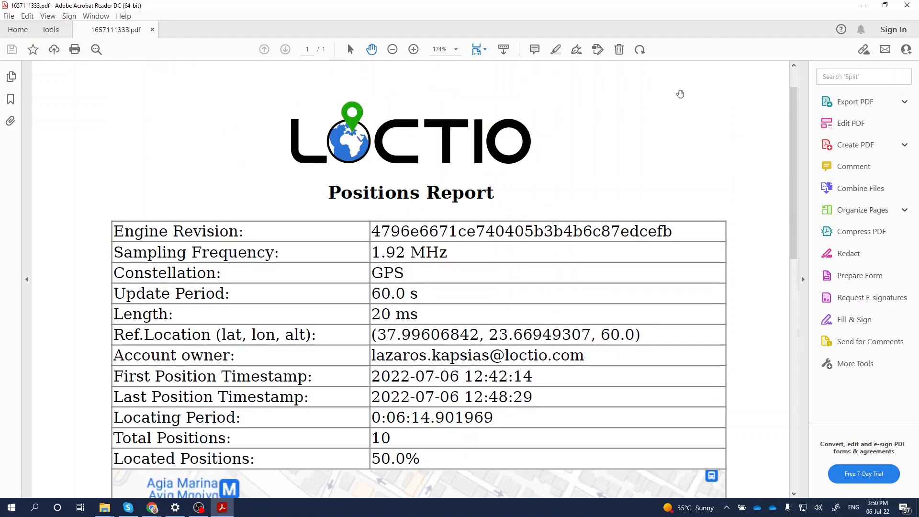
pyautogui.click(904, 7)
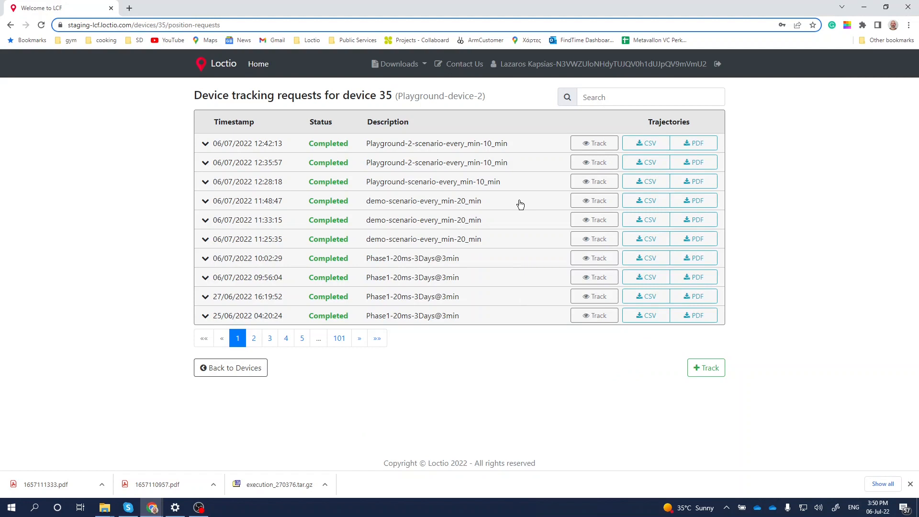